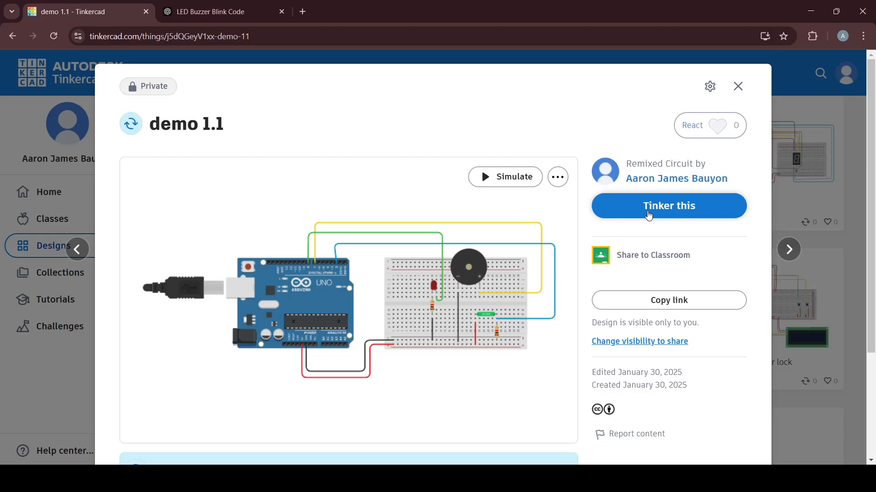
- Open the demo 1.1 circuit for editing and inspect the tilt sensor on the breadboard
left_click(648, 216)
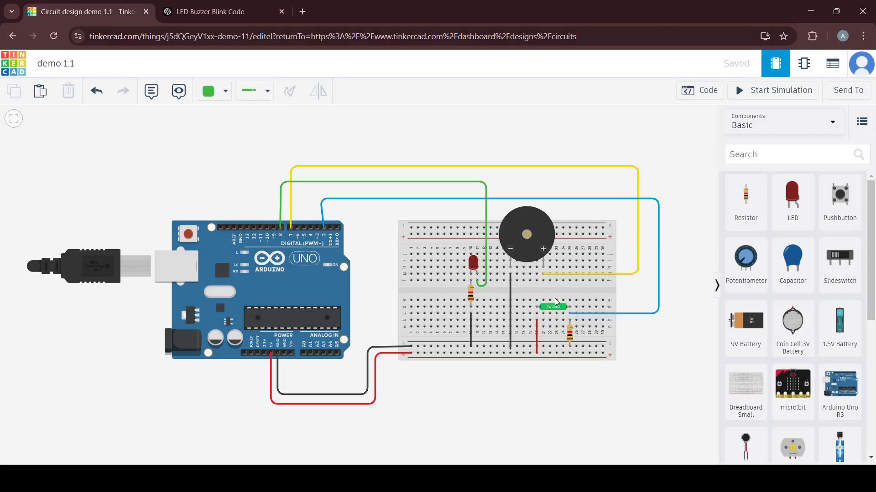
left_click(557, 310)
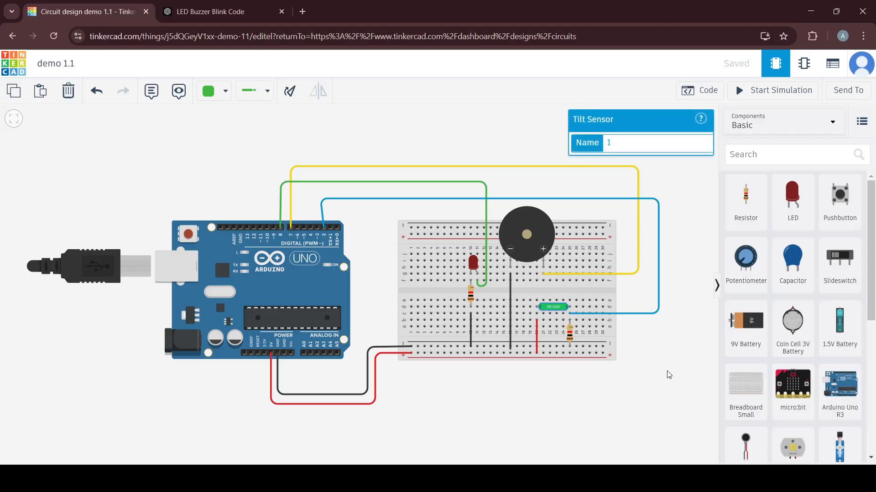
scroll(675, 395, "up", 1)
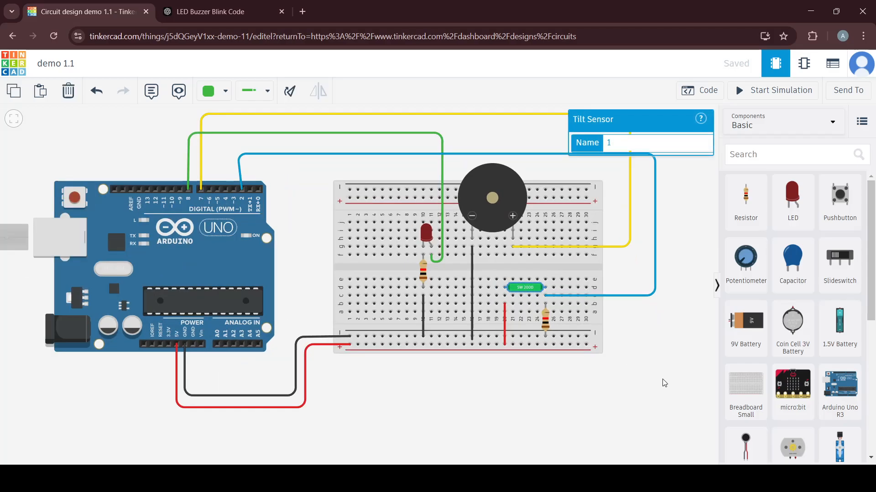
left_click_drag(674, 373, 647, 402)
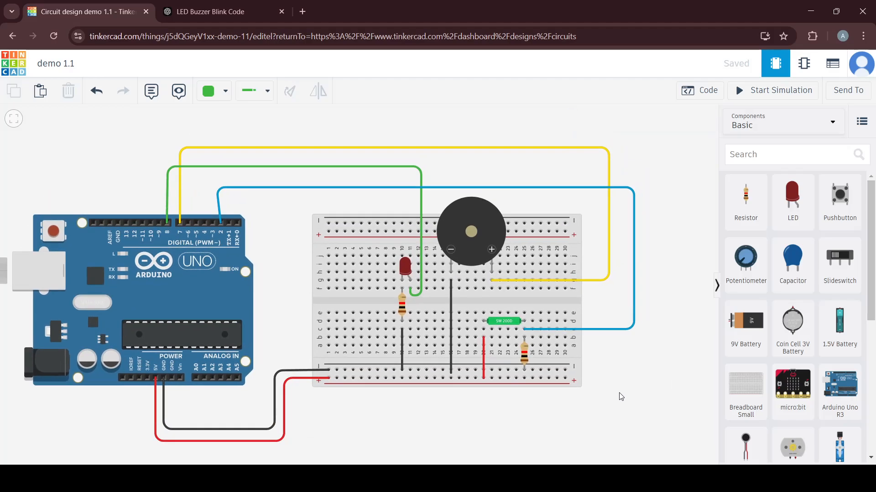
scroll(622, 397, "up", 1)
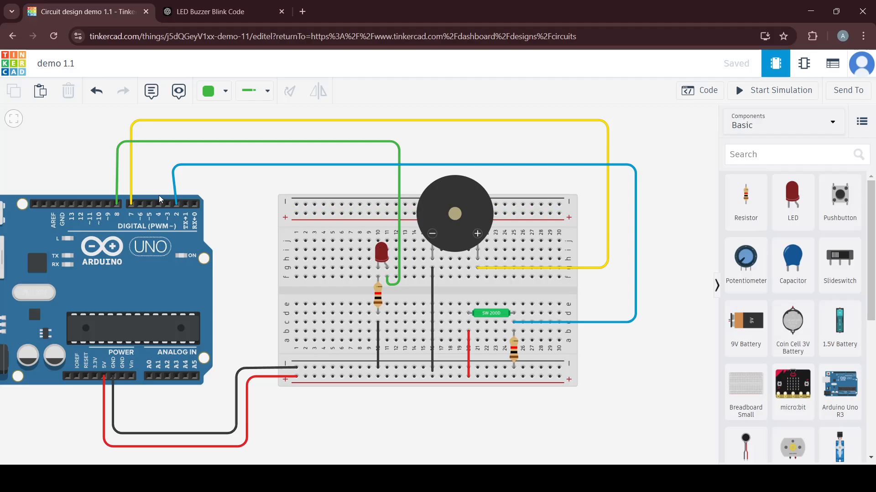
left_click_drag(419, 425, 438, 430)
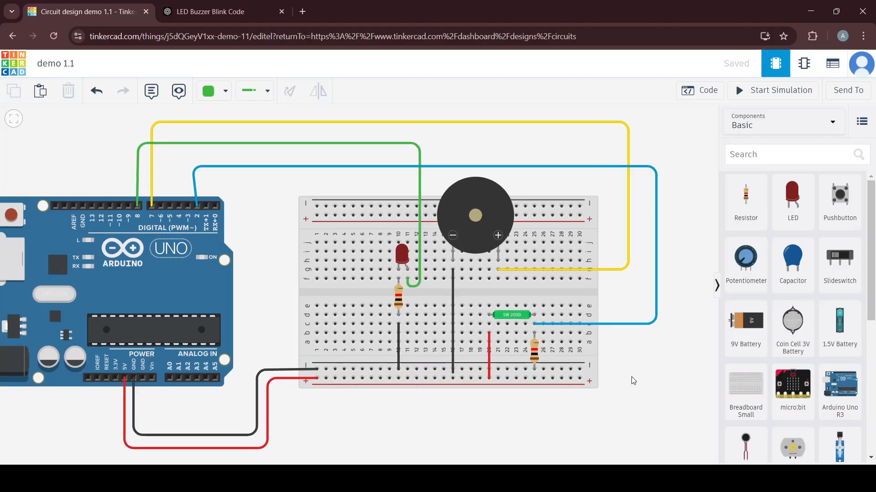
left_click(511, 318)
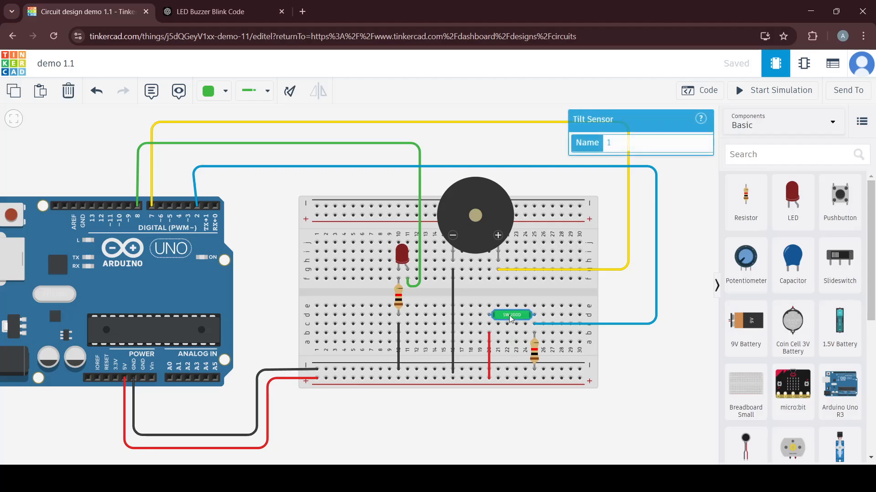
- Search the component library for "tilt" and place a second tilt sensor below the breadboard
left_click(758, 154)
type("tit")
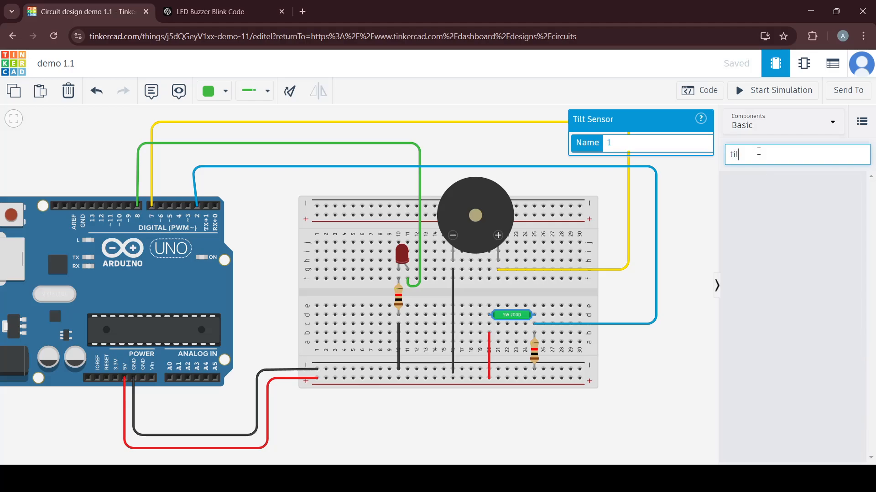
type("t")
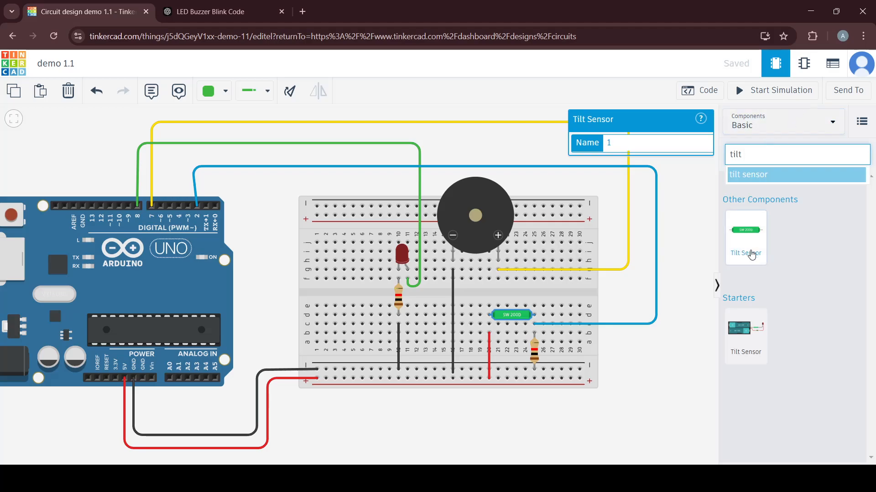
left_click_drag(751, 256, 546, 423)
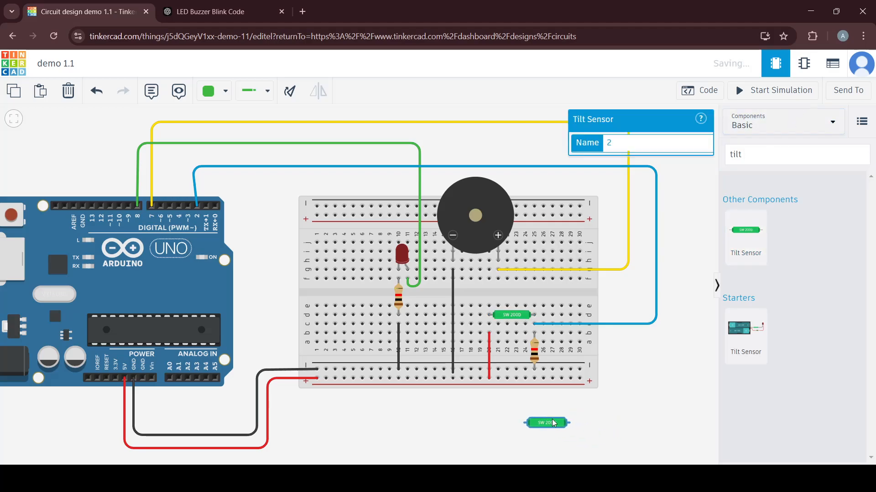
left_click(613, 411)
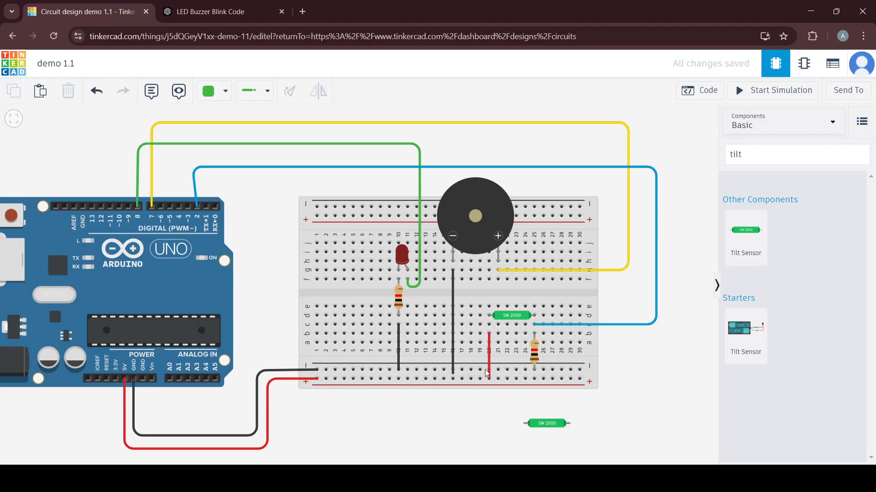
- Examine the tilt sensor's wiring: its red power wire, the resistor to ground and the blue signal wire to Arduino pin 2
left_click(488, 357)
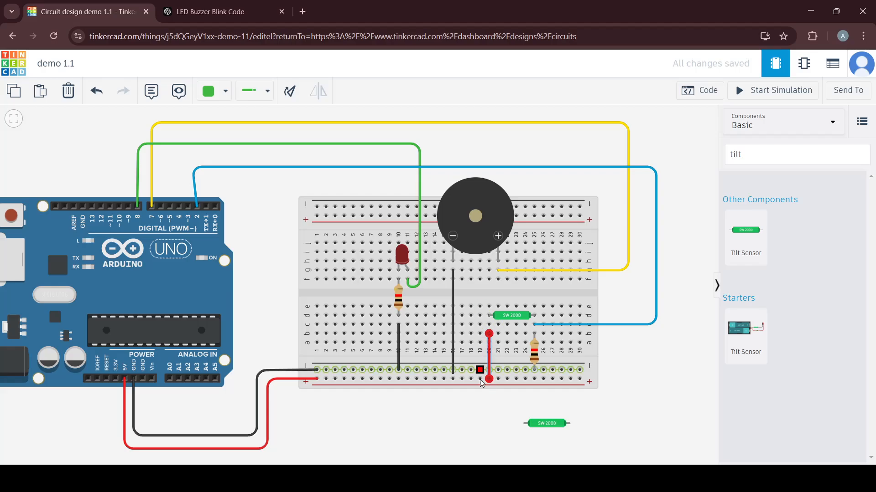
left_click(537, 356)
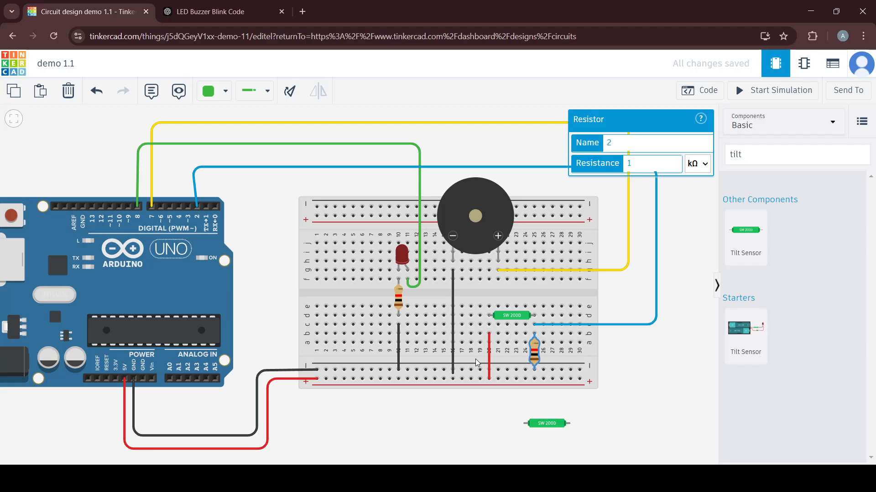
left_click(688, 367)
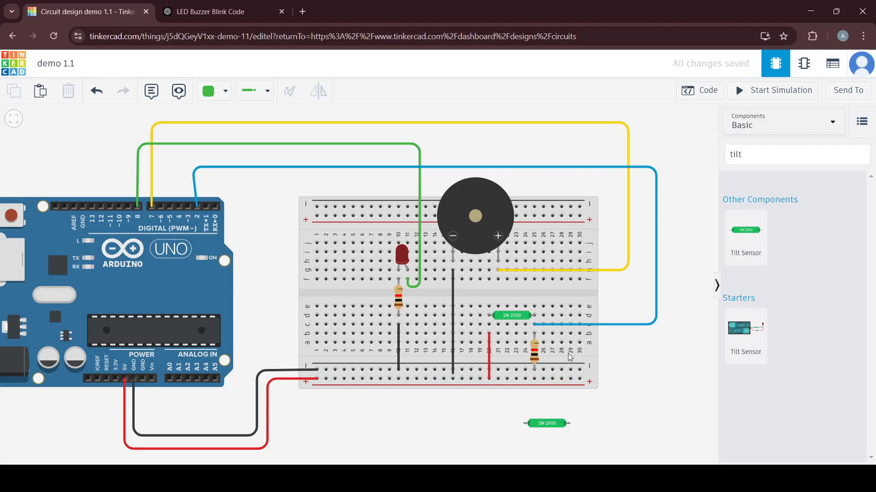
left_click(490, 364)
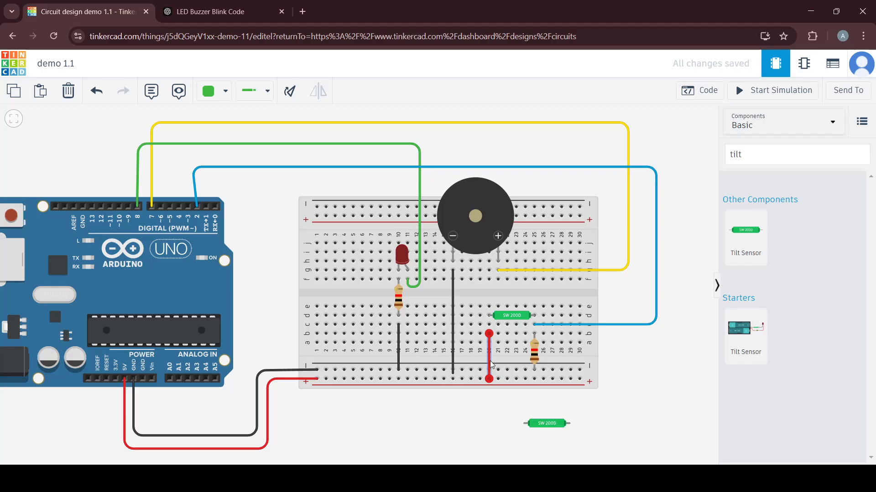
left_click(618, 382)
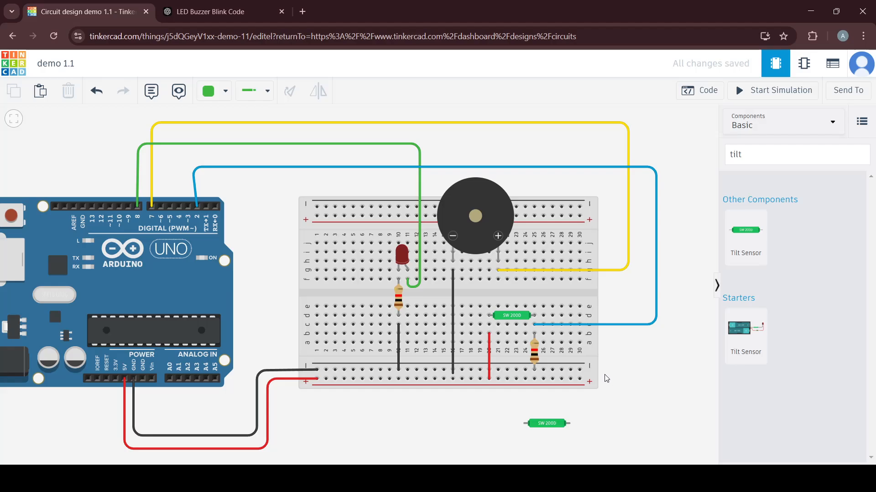
left_click(535, 359)
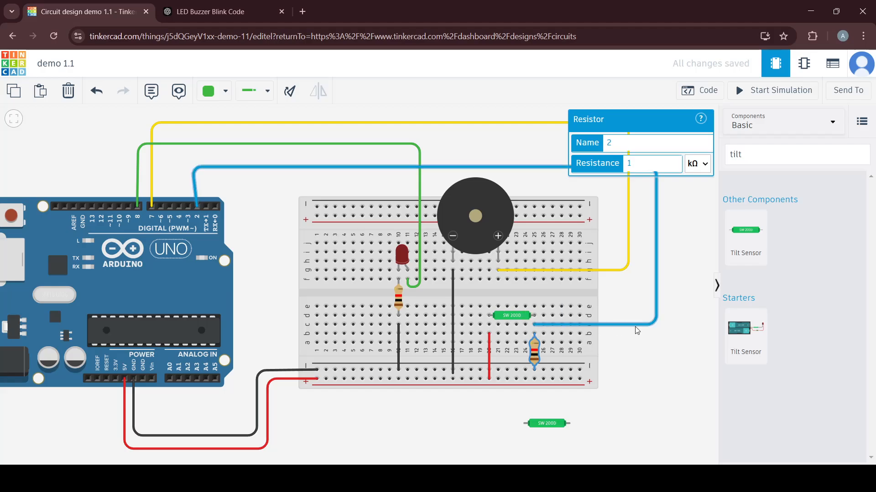
left_click(655, 227)
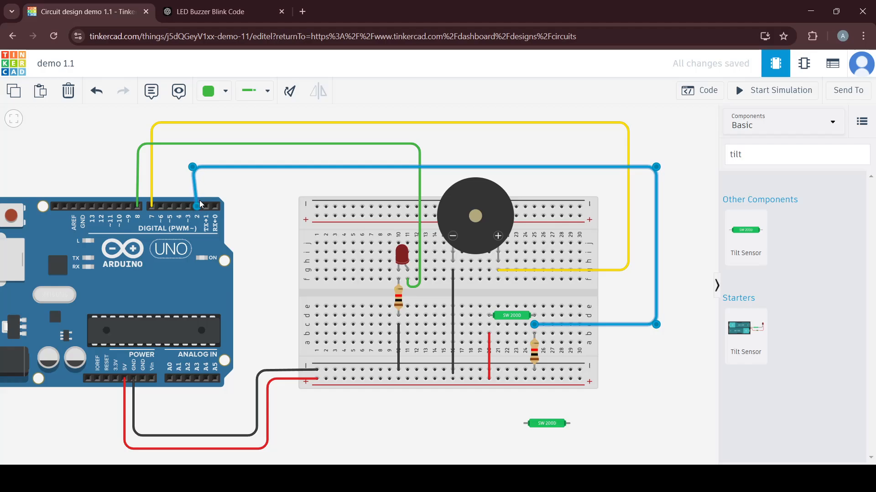
left_click(276, 208)
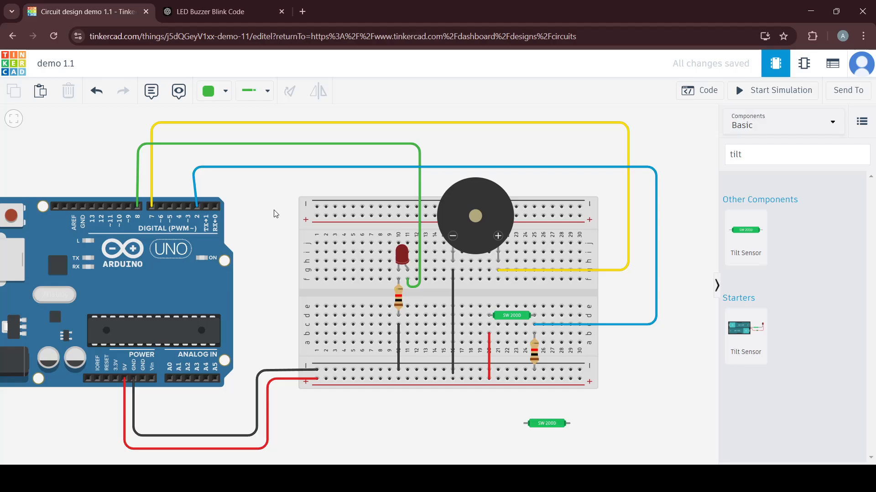
scroll(278, 231, "down", 1)
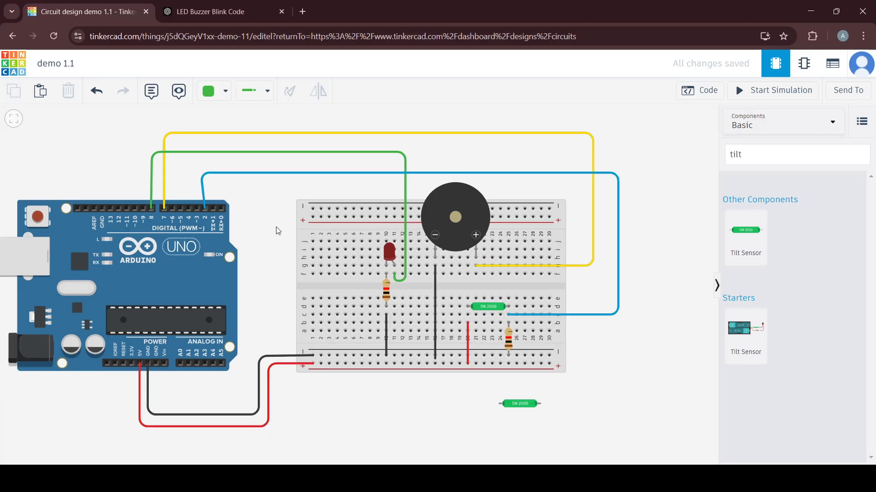
- Delete the unconnected tilt sensor below the breadboard
left_click(529, 405)
key("Delete")
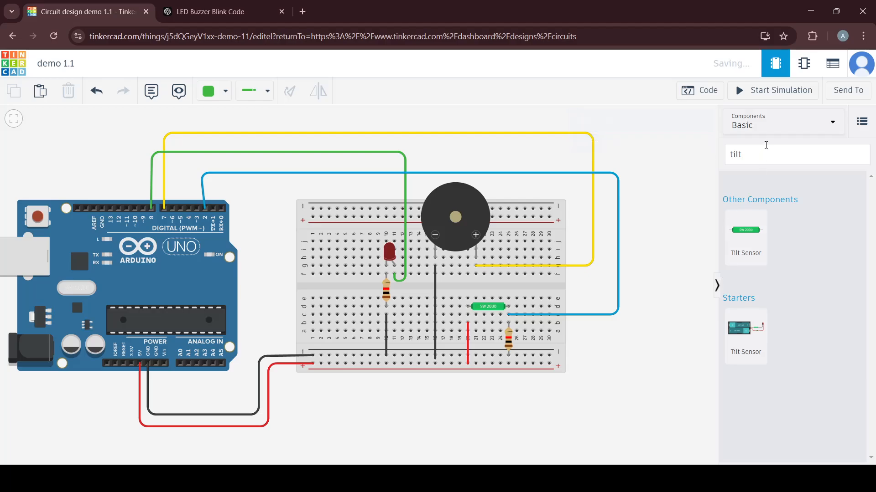
- Simulate the circuit with the tilt sensor moved to the opposite end of its tilt range, and stop the simulation
left_click(765, 94)
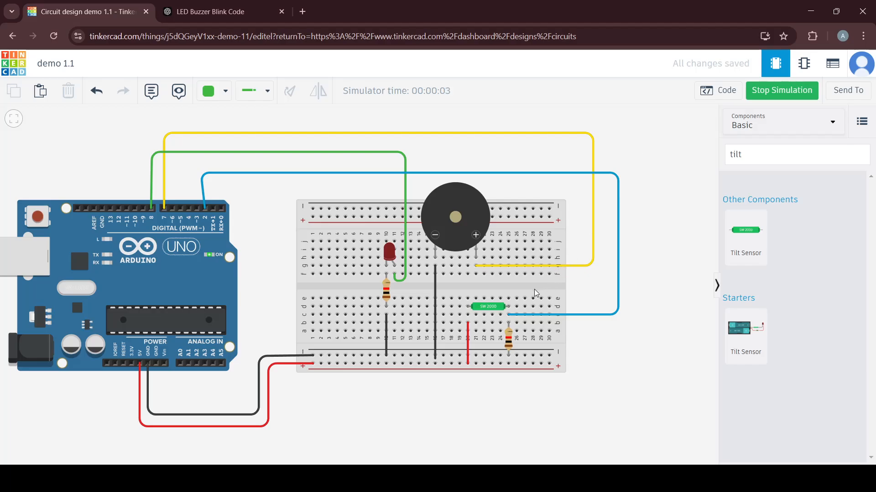
left_click(494, 312)
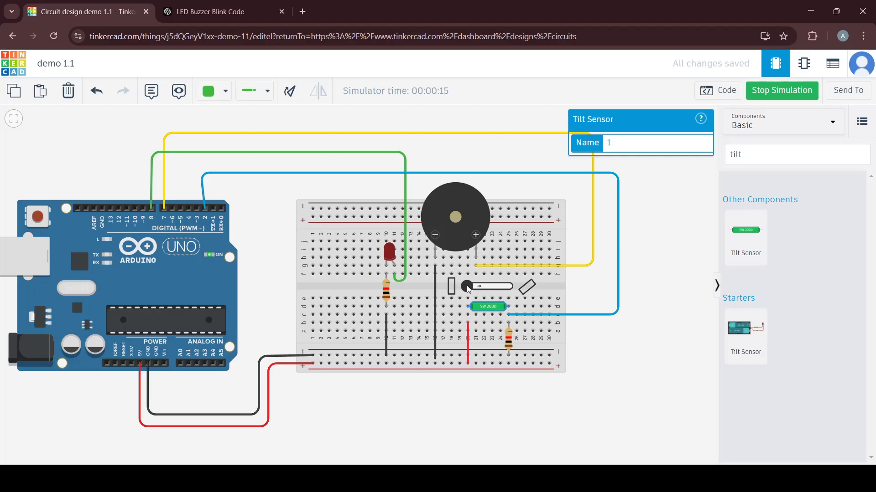
left_click_drag(469, 289, 515, 290)
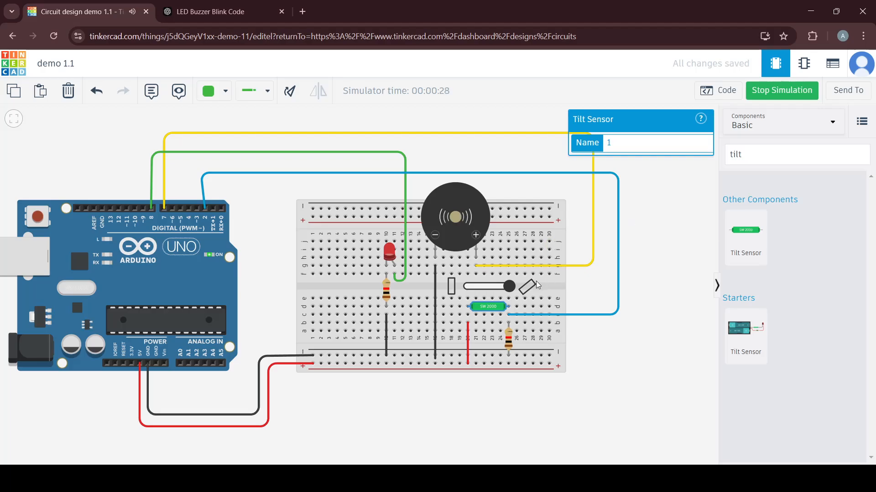
left_click(764, 94)
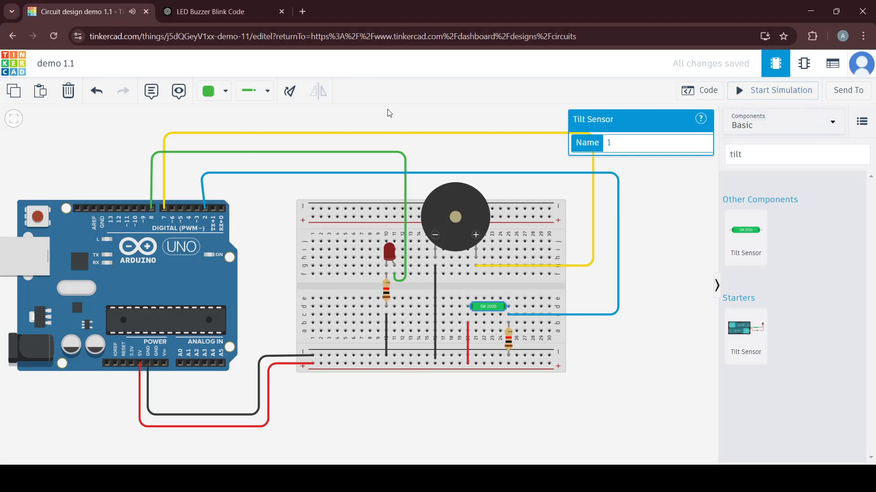
- Leave the demo 1.1 circuit and show the account's own circuit designs
left_click(12, 37)
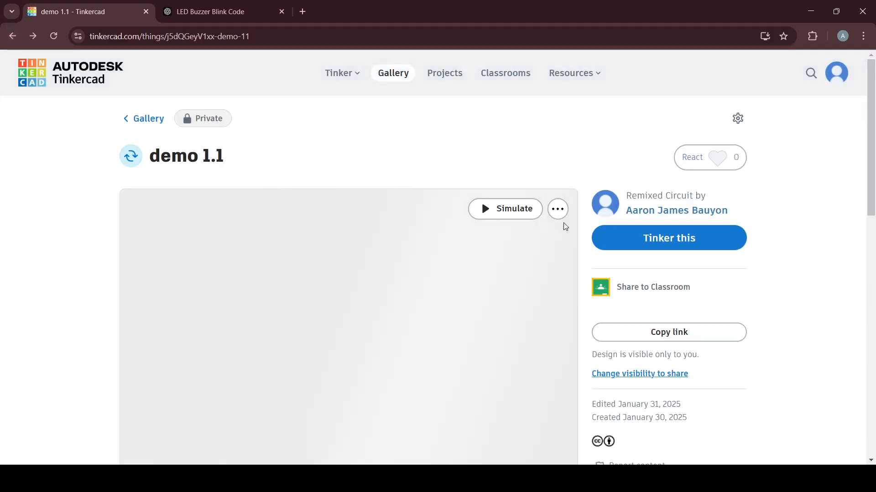
left_click(842, 78)
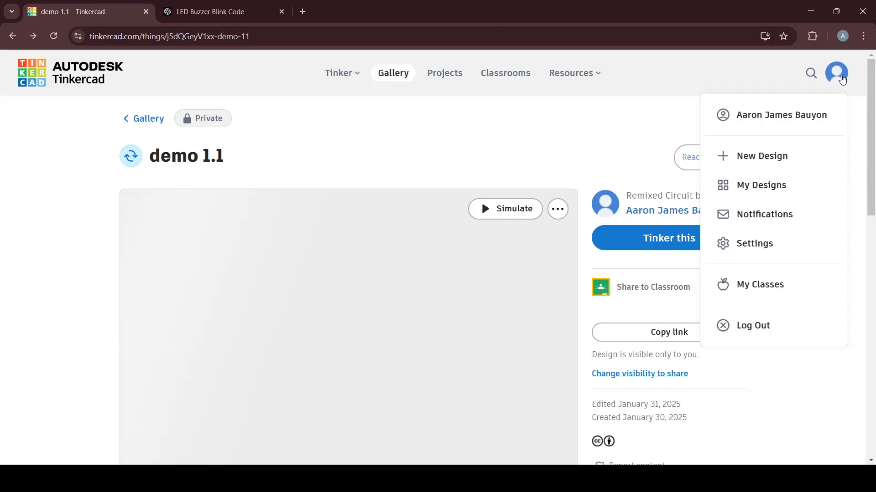
left_click(764, 191)
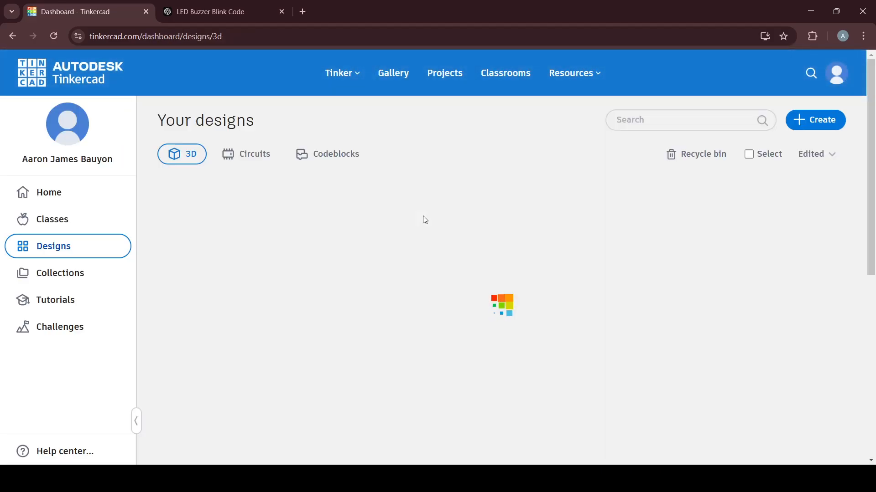
left_click(274, 157)
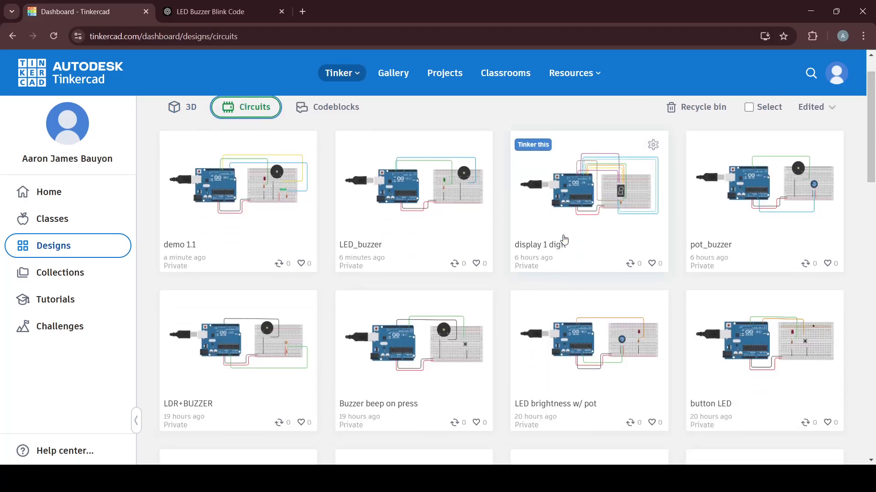
- Find the demo 2.1 design among the circuits and open it for editing
scroll(560, 224, "down", 5)
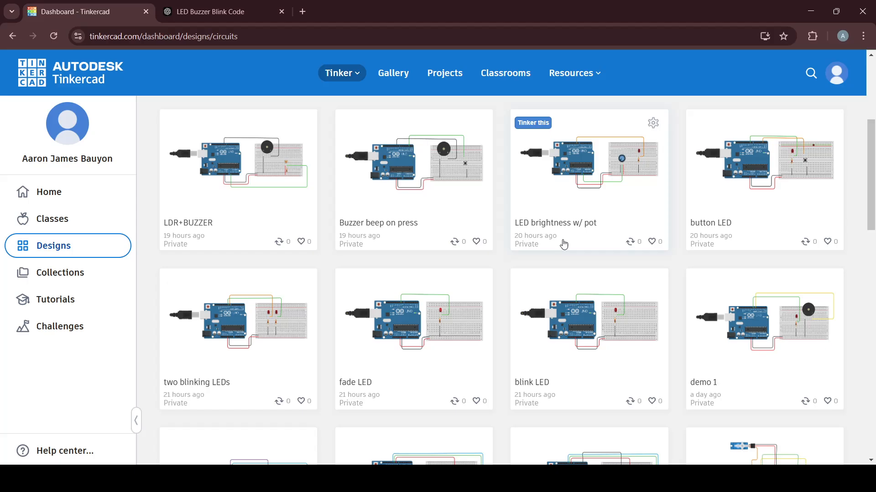
scroll(563, 245, "down", 5)
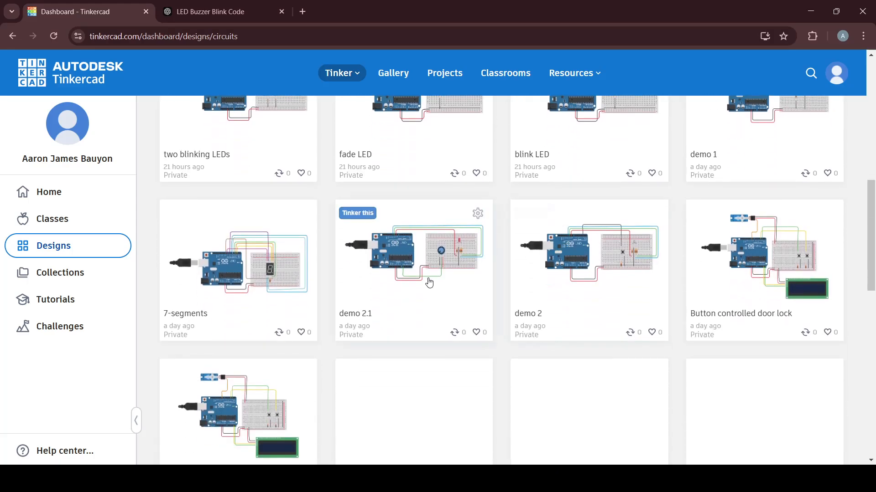
left_click(429, 283)
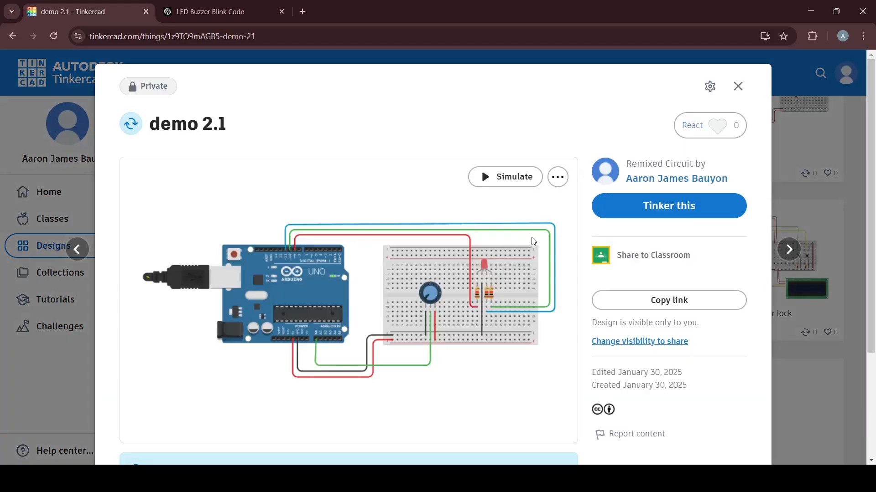
left_click(632, 206)
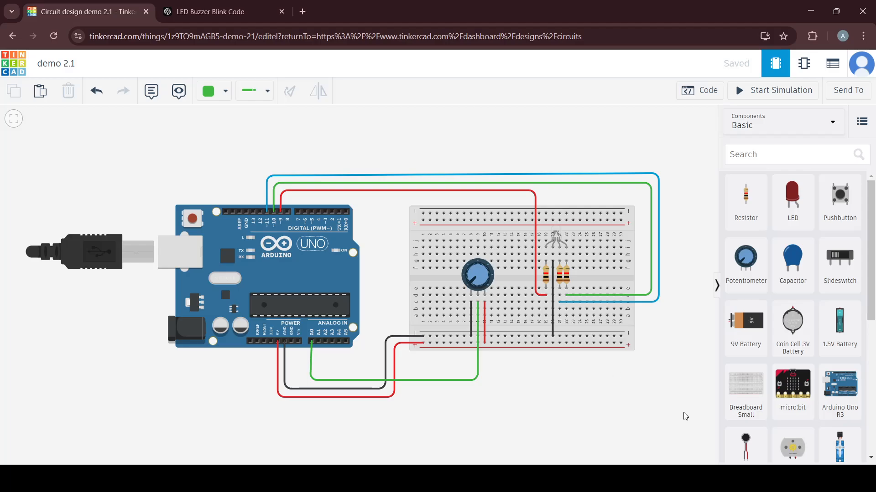
scroll(679, 392, "up", 1)
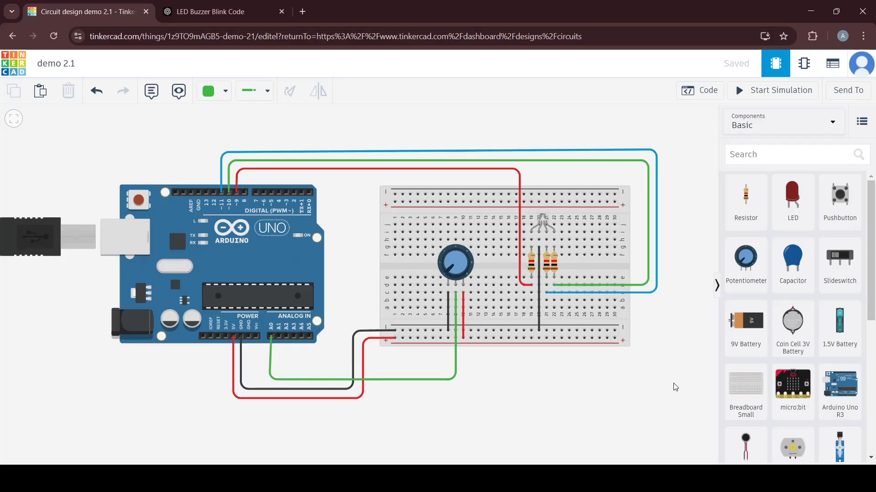
scroll(597, 383, "up", 2)
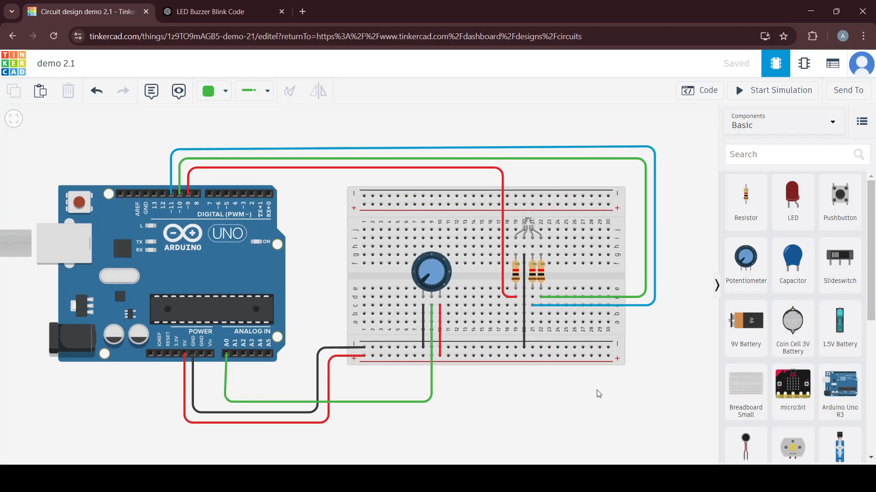
- Place a spare potentiometer above the breadboard and check its wiper terminal
left_click_drag(746, 262, 568, 174)
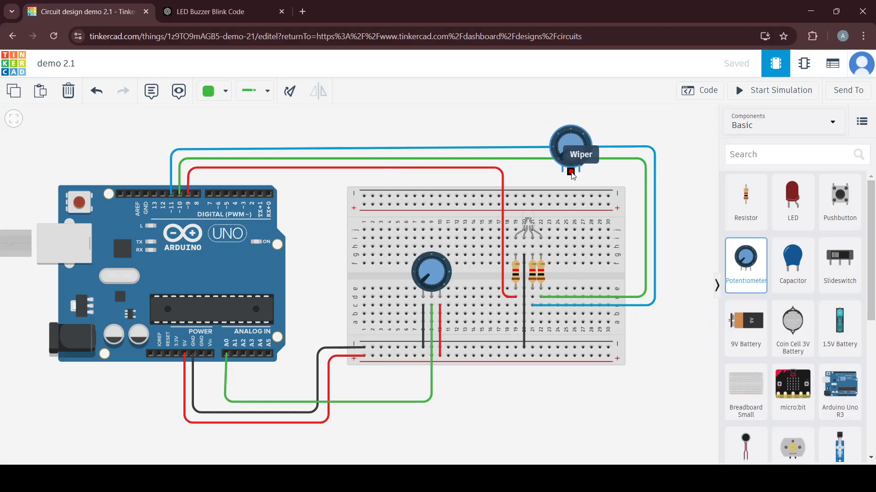
left_click(686, 215)
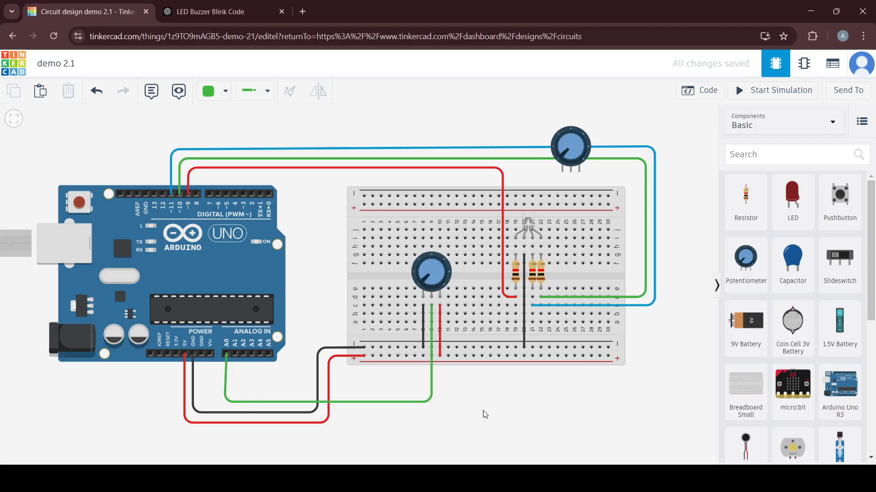
- Trace the wired potentiometer's black ground wire, red power wire and green signal wire to pin A0
left_click(424, 344)
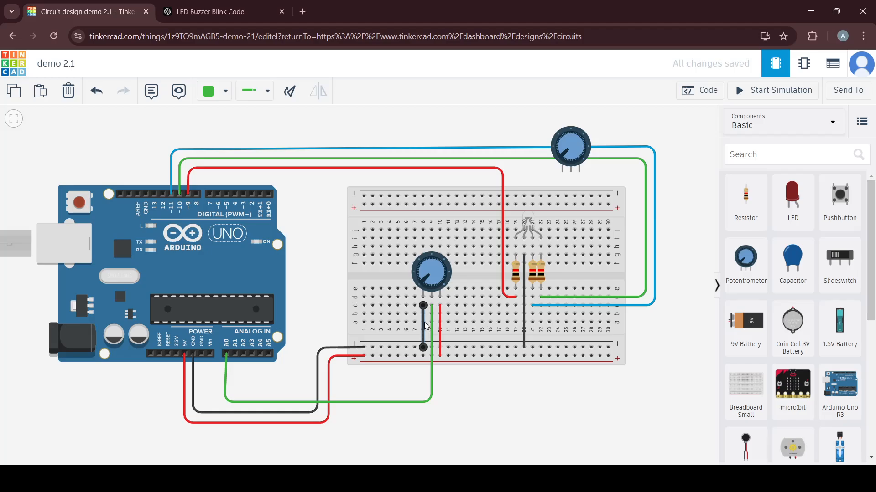
left_click(440, 343)
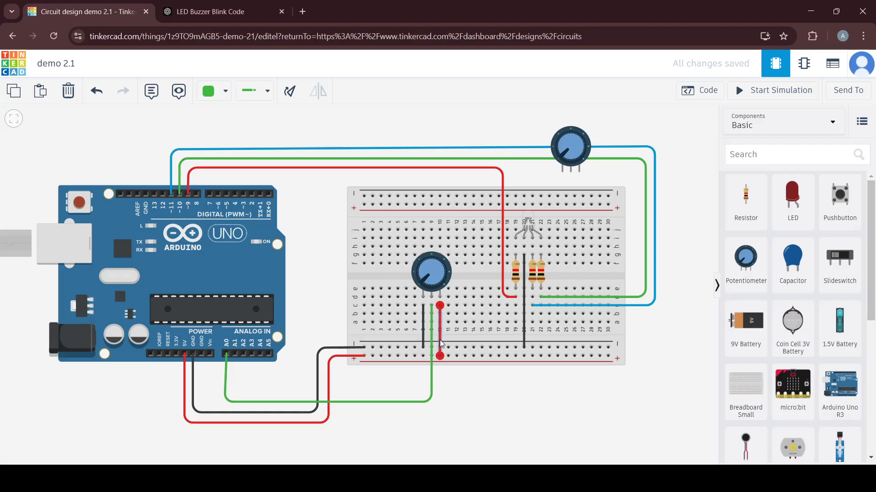
left_click(432, 386)
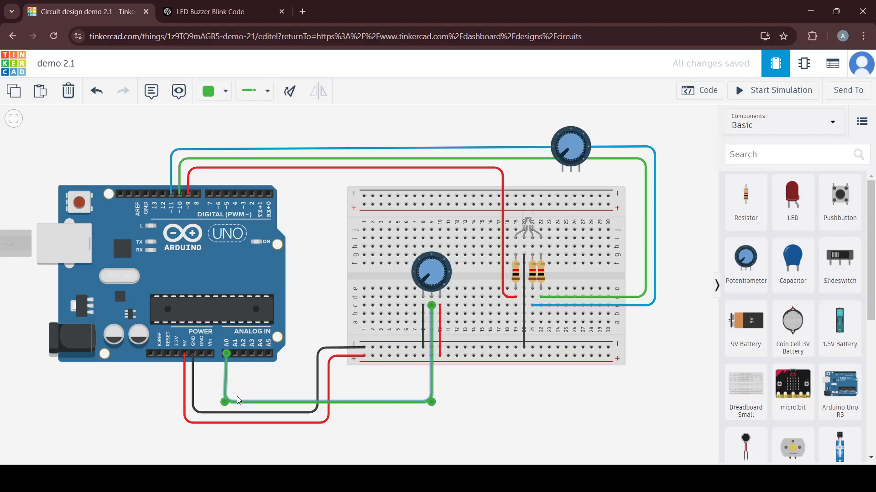
left_click(624, 424)
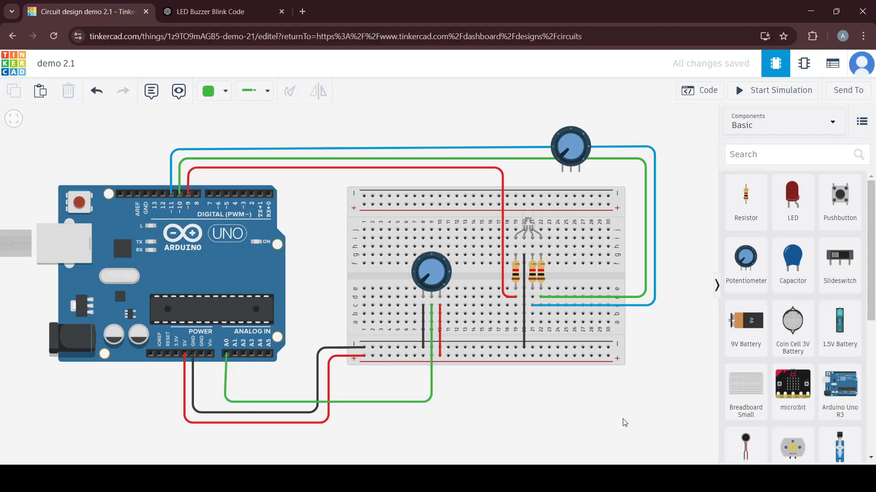
- Delete the unconnected potentiometer above the breadboard
left_click(566, 142)
key("Delete")
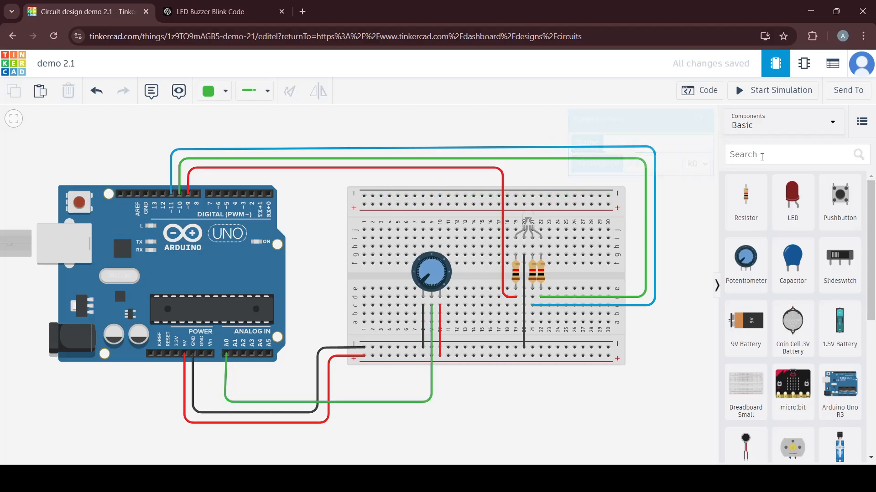
- Search the components for "rgb", place a spare LED RGB below the breadboard, and check its cathode terminal
left_click(762, 156)
type("rgb")
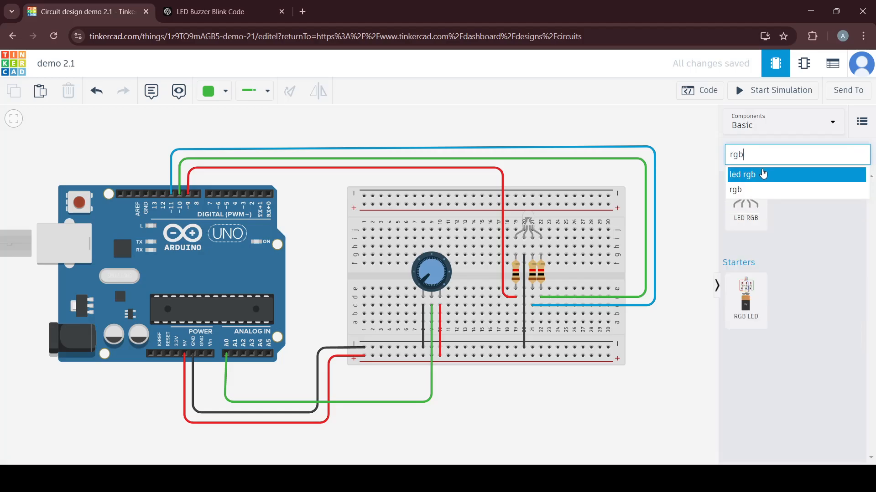
left_click_drag(746, 212, 541, 178)
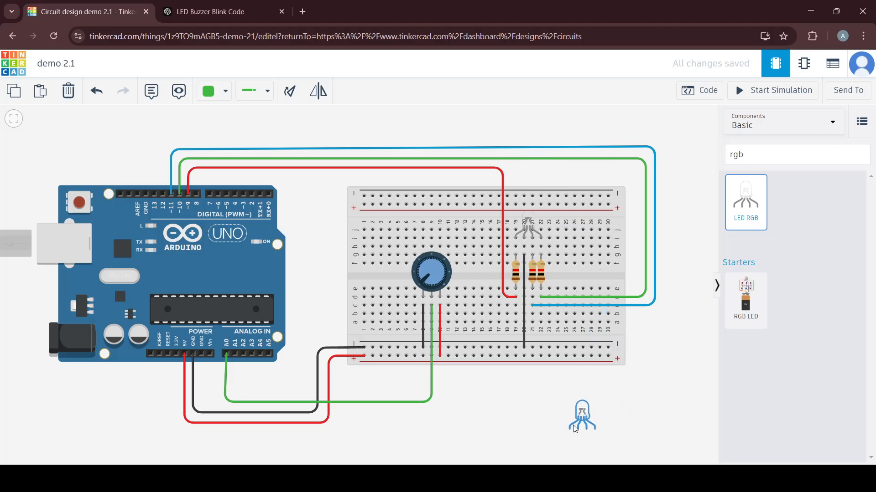
left_click(521, 412)
left_click(610, 415)
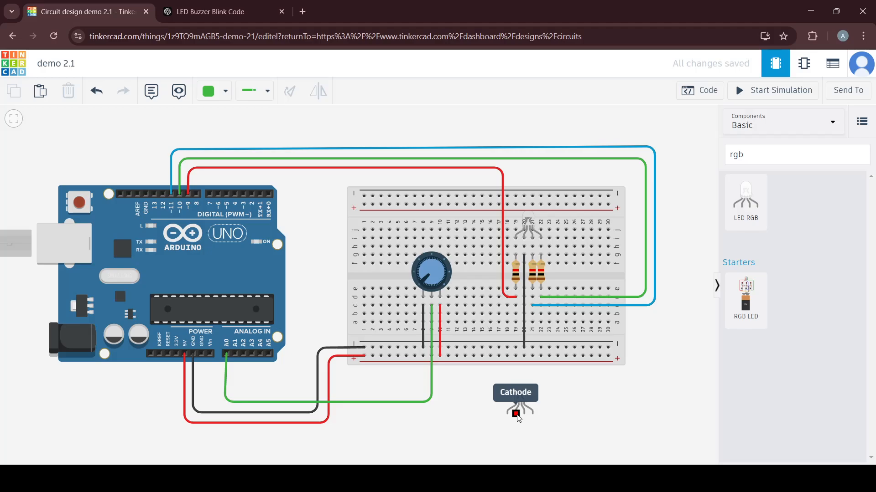
- Trace the RGB LED's black cathode wire and its red, blue and green wires to pins 9, 11 and 10
left_click(527, 298)
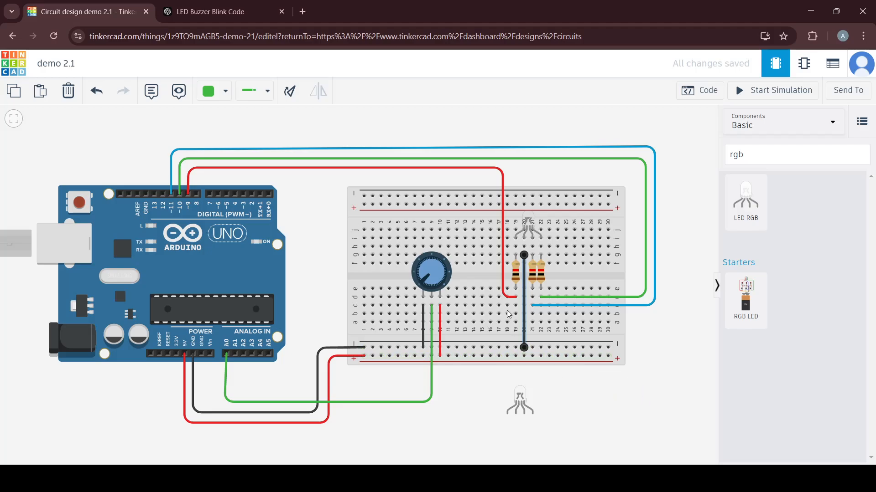
left_click(502, 172)
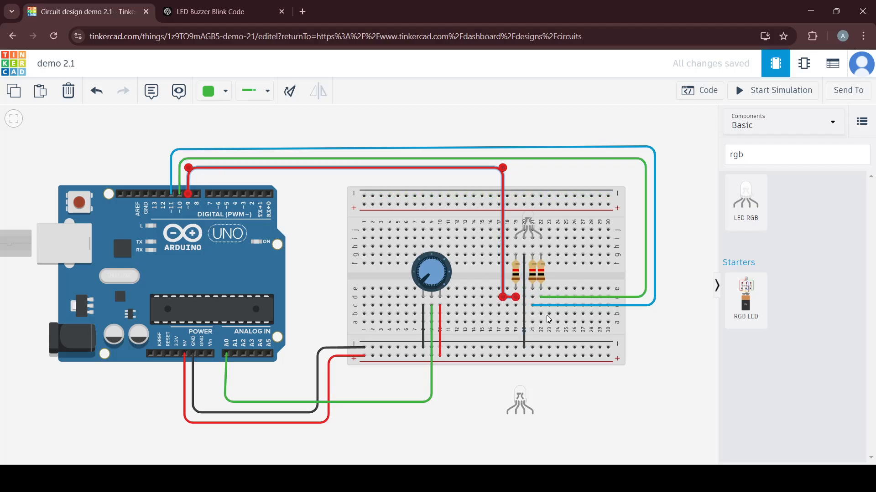
left_click(658, 303)
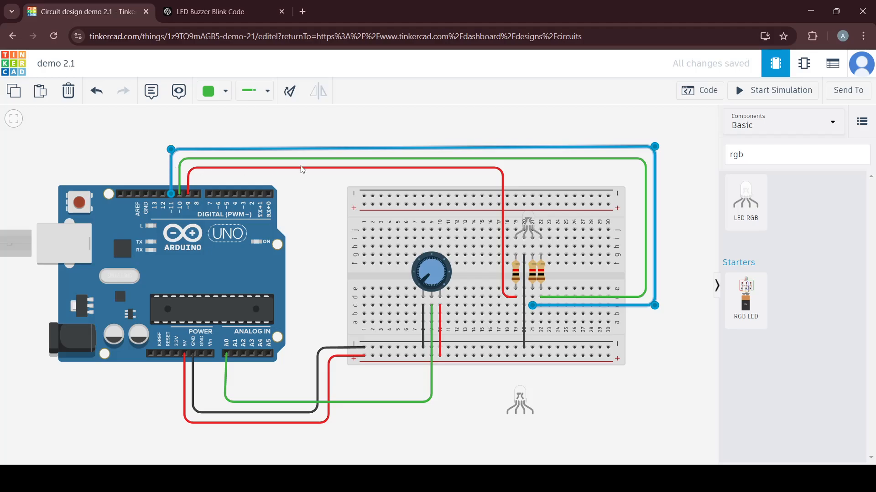
left_click(647, 178)
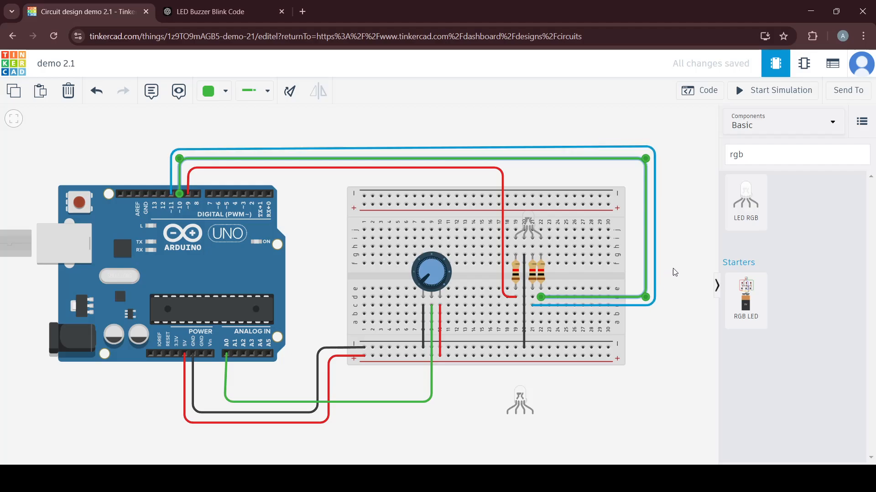
left_click(661, 268)
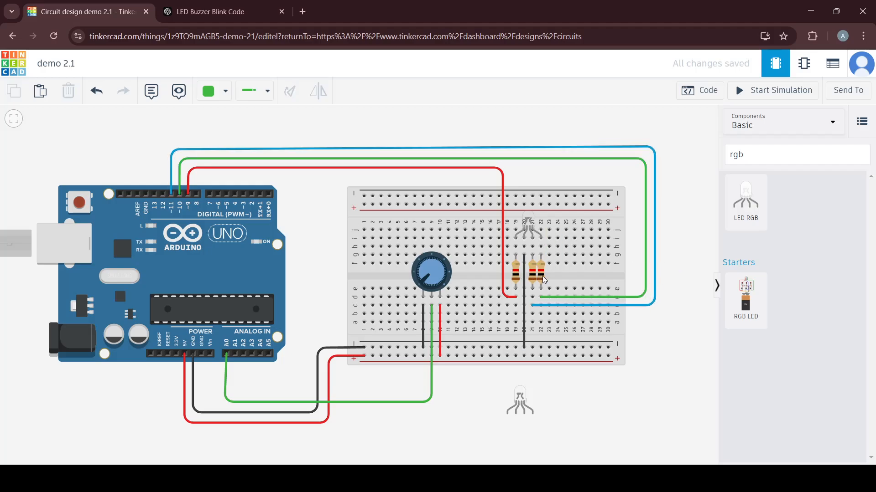
- Delete the unconnected RGB LED below the breadboard
left_click(523, 402)
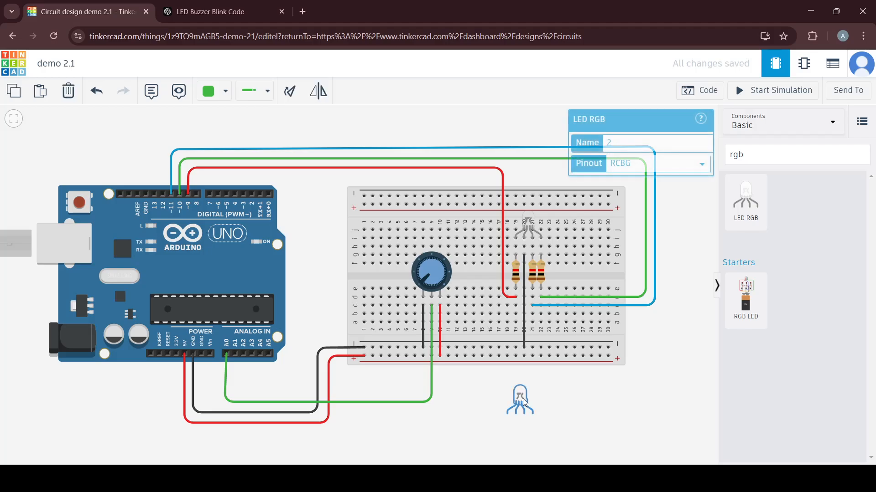
key("Delete")
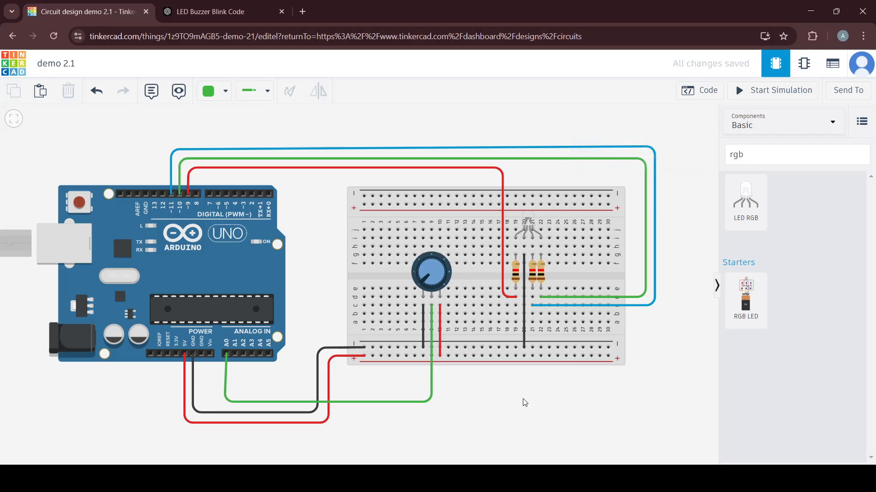
- Simulate the demo 2.1 circuit while turning the potentiometer knob, and stop the simulation
left_click(758, 94)
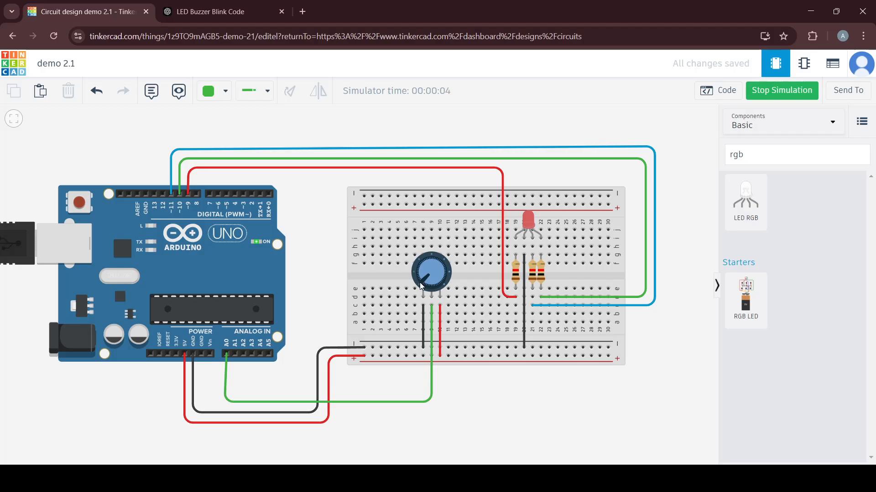
mouse_move(422, 286)
left_mouse_down()
mouse_move(427, 262)
mouse_move(445, 264)
mouse_move(450, 278)
mouse_move(440, 293)
mouse_move(449, 287)
mouse_move(440, 237)
mouse_move(435, 258)
mouse_move(424, 232)
mouse_move(412, 288)
left_mouse_up()
left_click(782, 90)
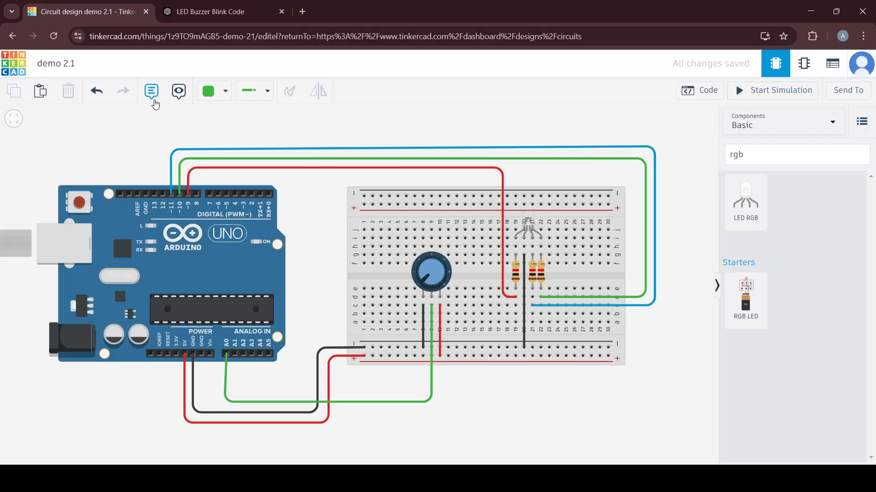
- Leave the demo 2.1 circuit and show the account's own circuit designs
left_click(10, 36)
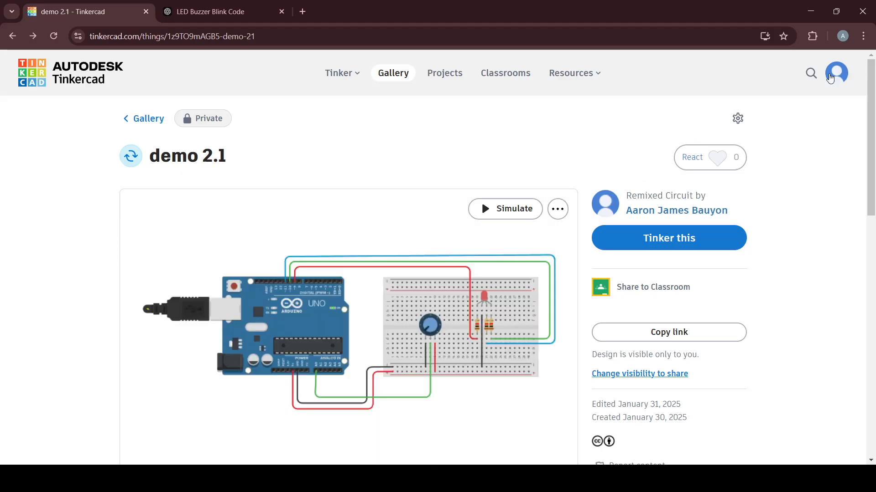
left_click(830, 78)
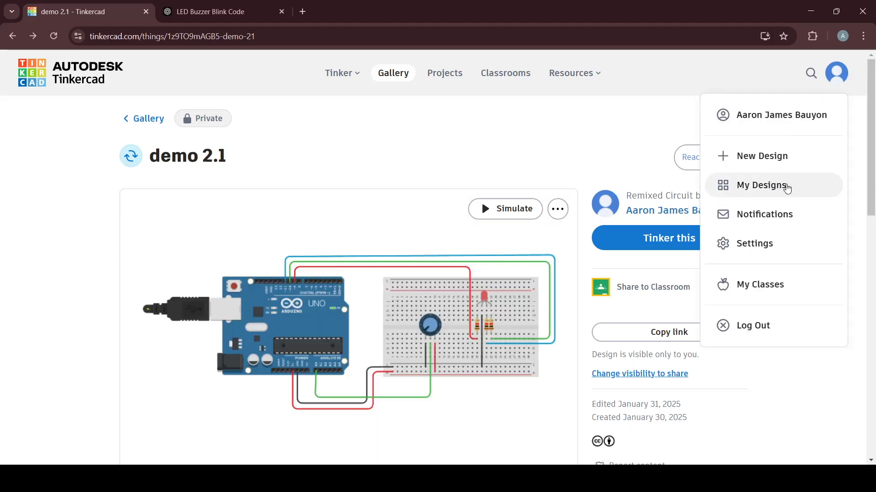
left_click(786, 188)
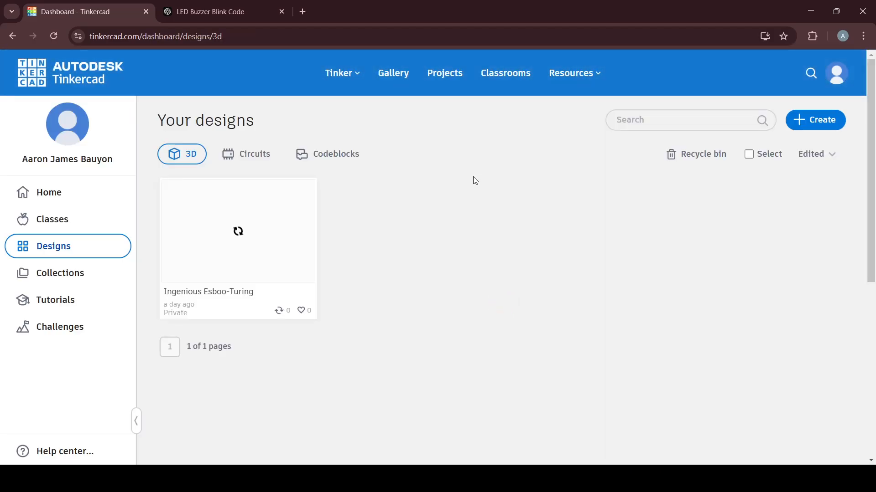
left_click(246, 155)
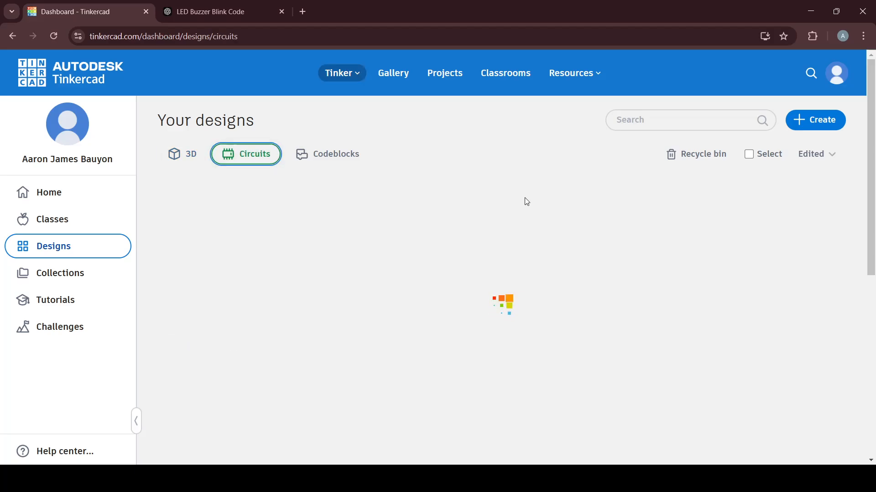
- Find the demo 3 design among the circuits and open it for editing
scroll(524, 201, "down", 3)
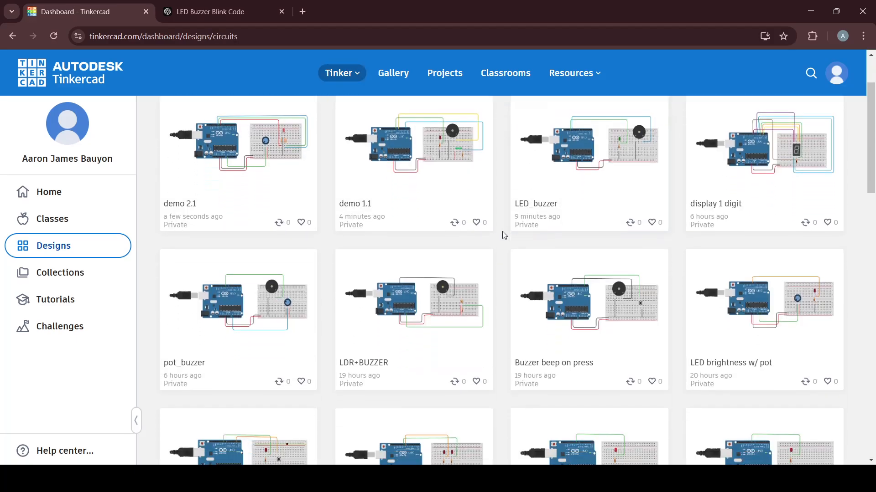
scroll(503, 234, "down", 4)
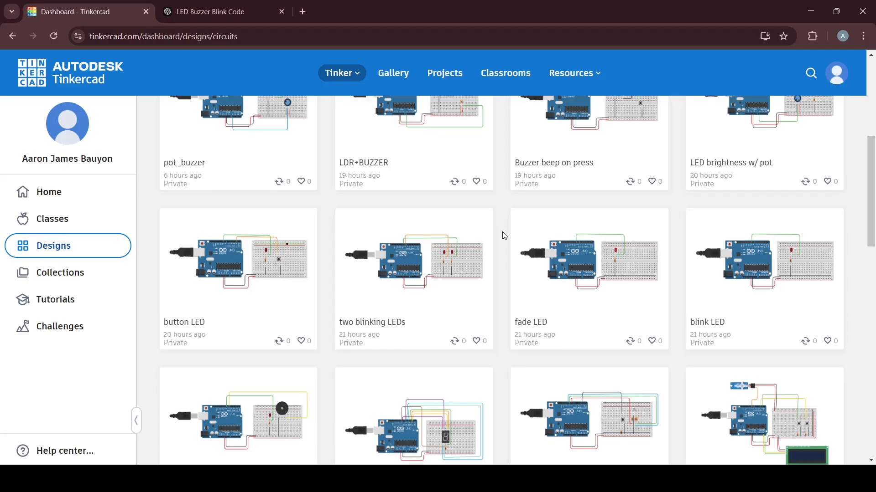
scroll(503, 235, "down", 5)
scroll(503, 236, "down", 1)
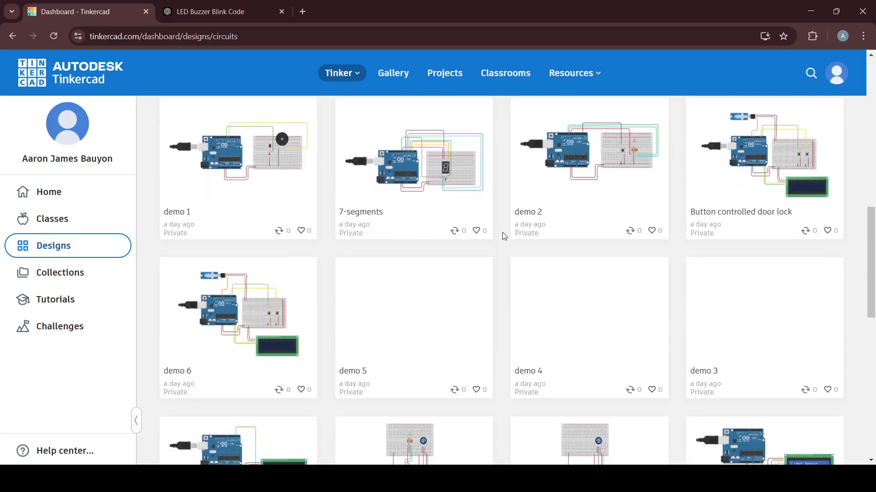
left_click(796, 329)
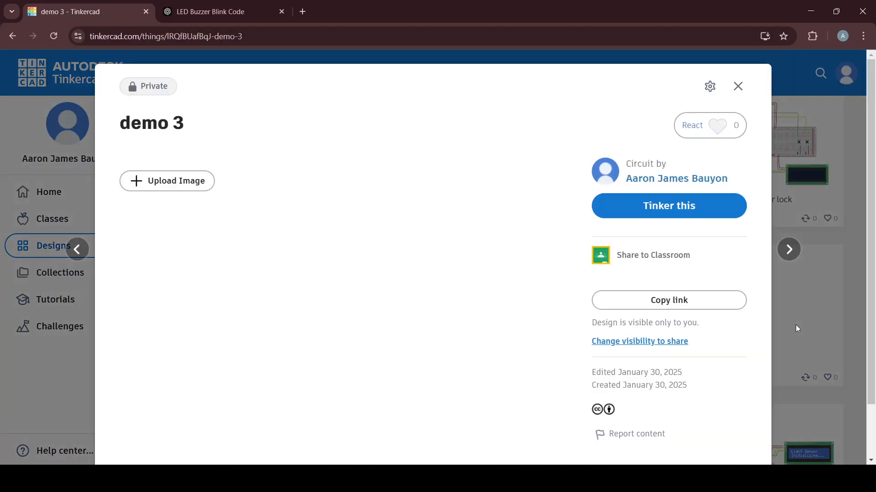
left_click(644, 210)
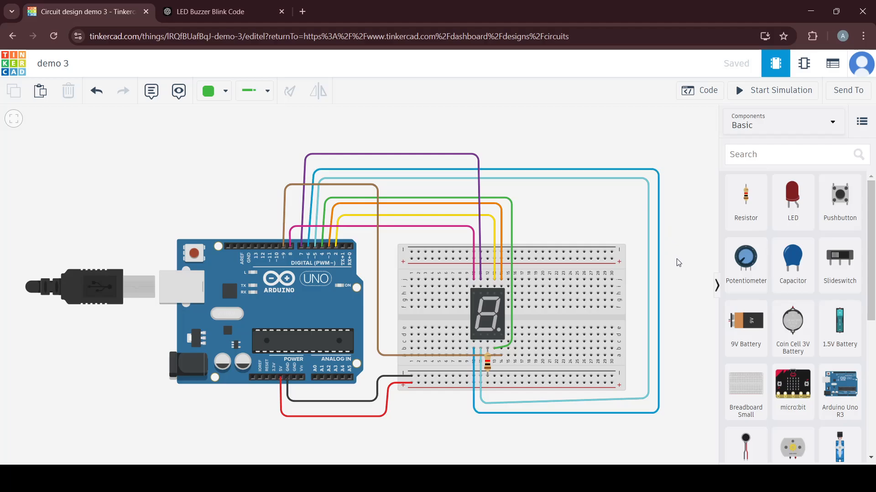
- Search the component library for "7-segment"
left_click_drag(694, 286, 611, 279)
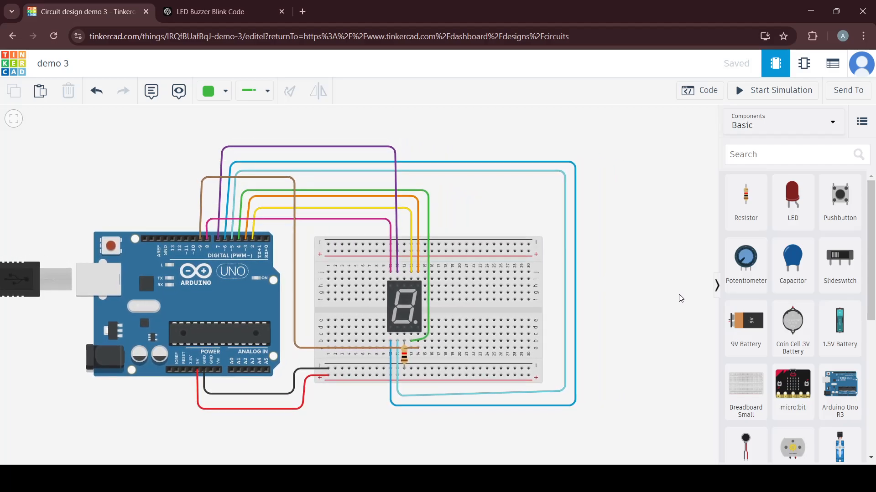
scroll(781, 298, "down", 5)
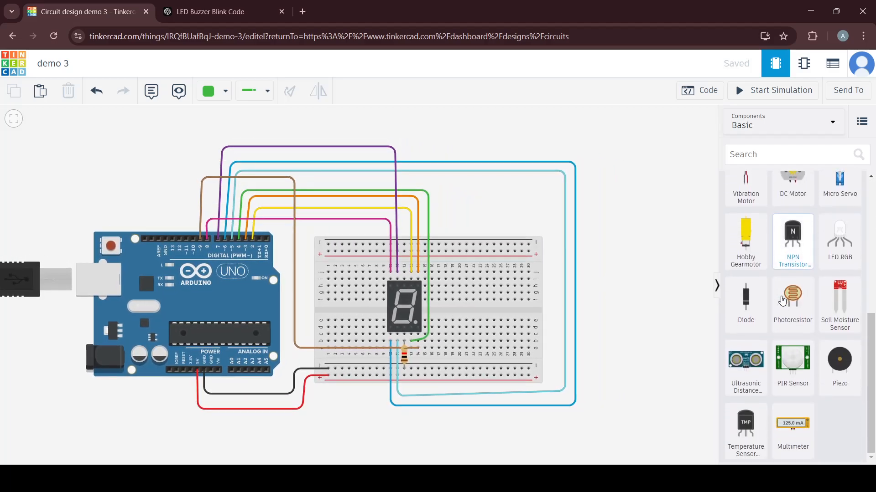
scroll(781, 300, "up", 6)
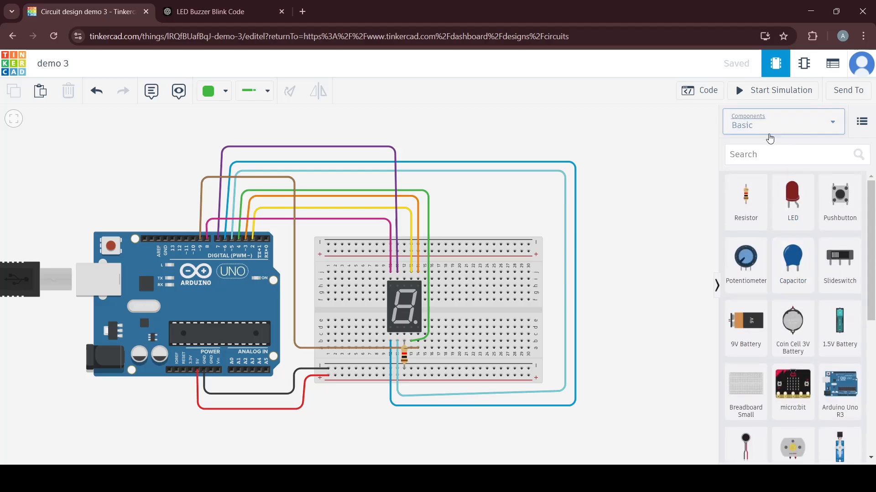
left_click(763, 156)
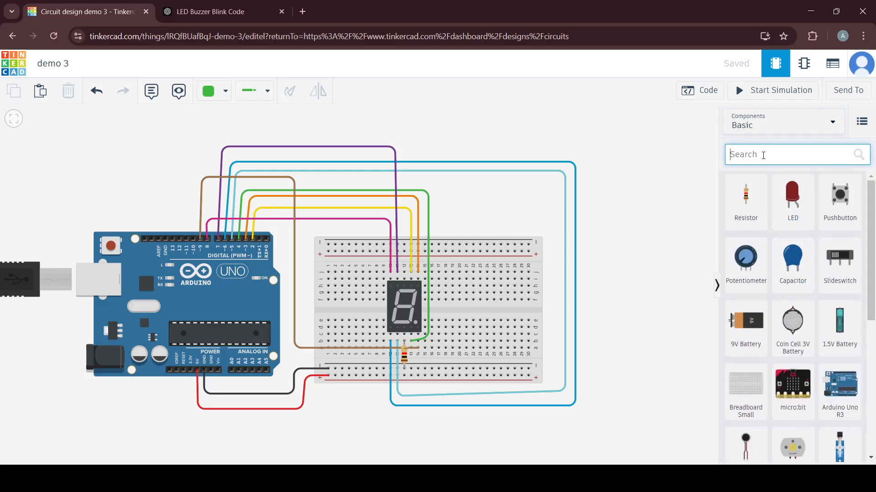
type("7-segment")
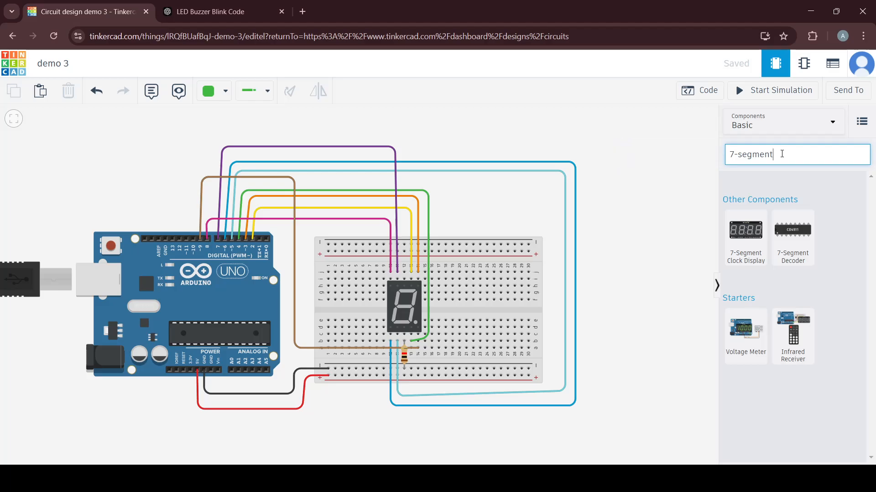
- Clear the component search and select the breadboard's seven-segment display to check its component name and settings
key("BackSpace")
key("BackSpace")
key("BackSpace")
key("BackSpace")
key("BackSpace")
key("BackSpace")
key("BackSpace")
key("BackSpace")
scroll(756, 241, "down", 5)
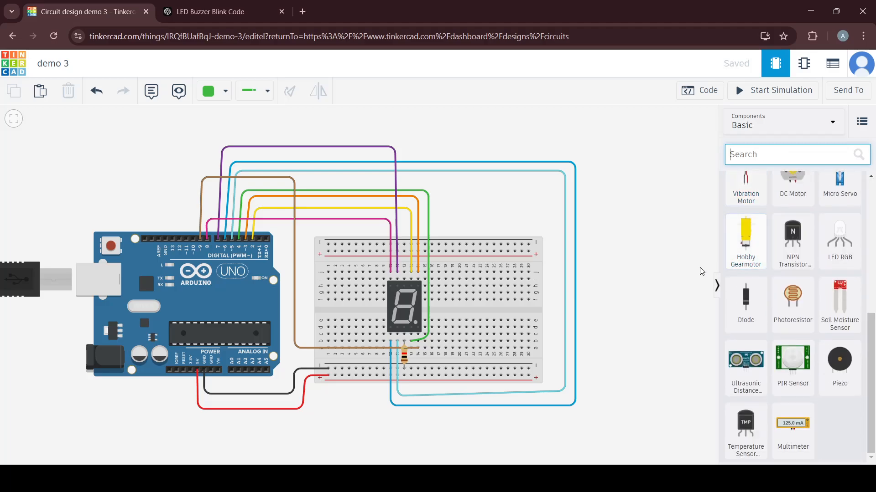
left_click(407, 300)
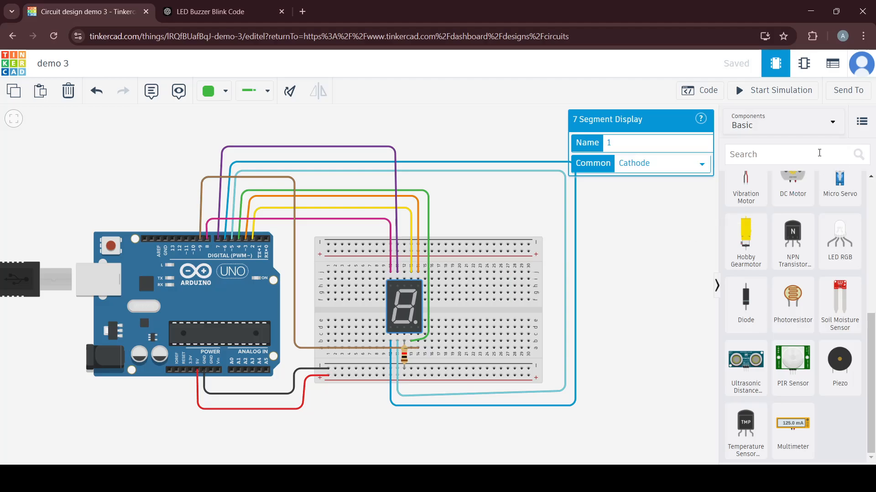
- Add a second seven-segment display beside the breadboard by searching the component library for "7 segment", and set its Common option to Cathode
left_click(800, 149)
type("7 segment")
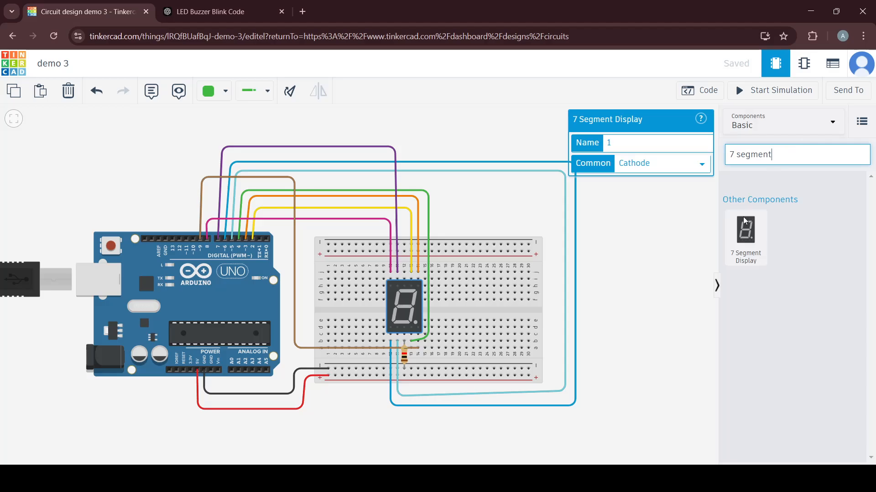
left_click_drag(744, 221, 625, 186)
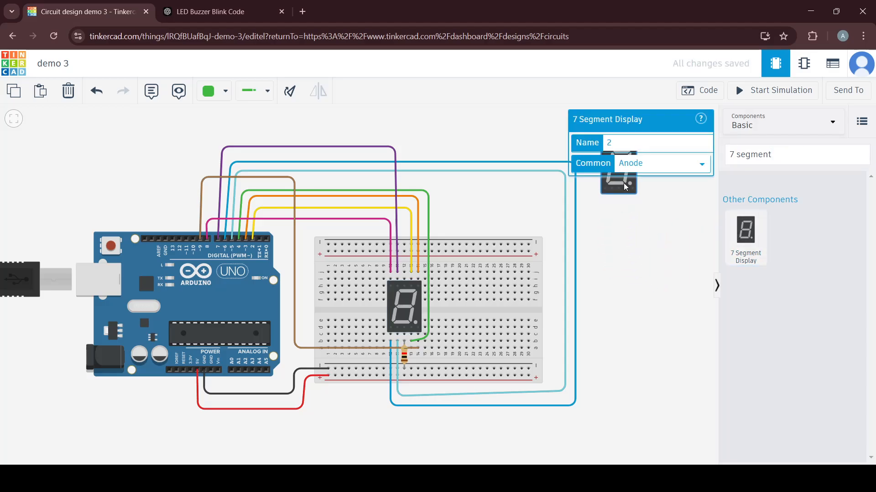
left_click(619, 190)
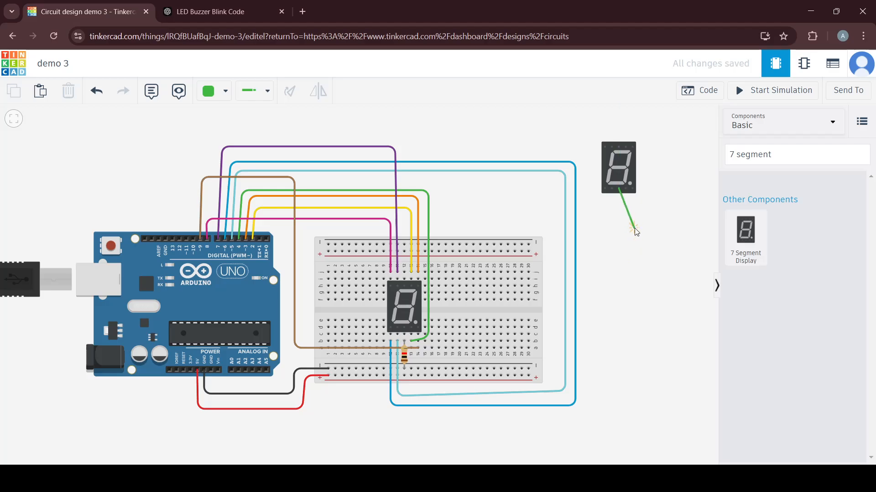
key("Escape")
left_click_drag(617, 169, 612, 244)
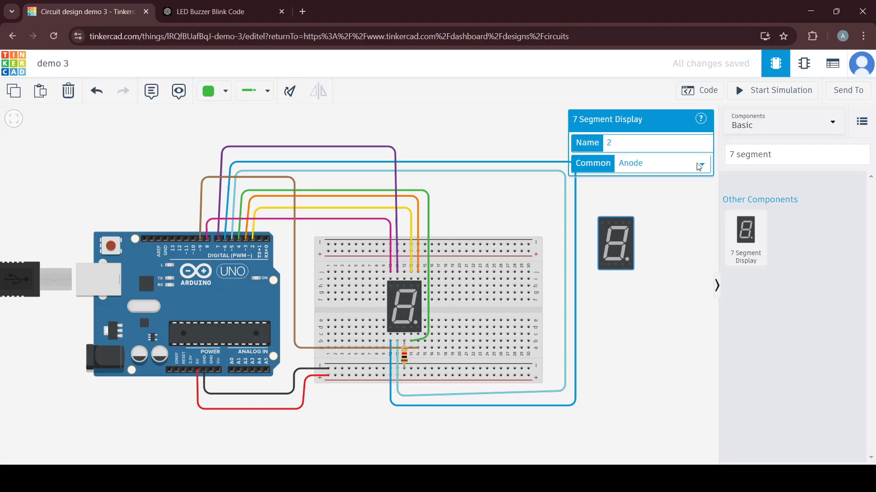
left_click(678, 192)
- Inspect the resistor under the breadboard's seven-segment display and the black wire linking the Arduino's GND to the negative rail
left_click(406, 360)
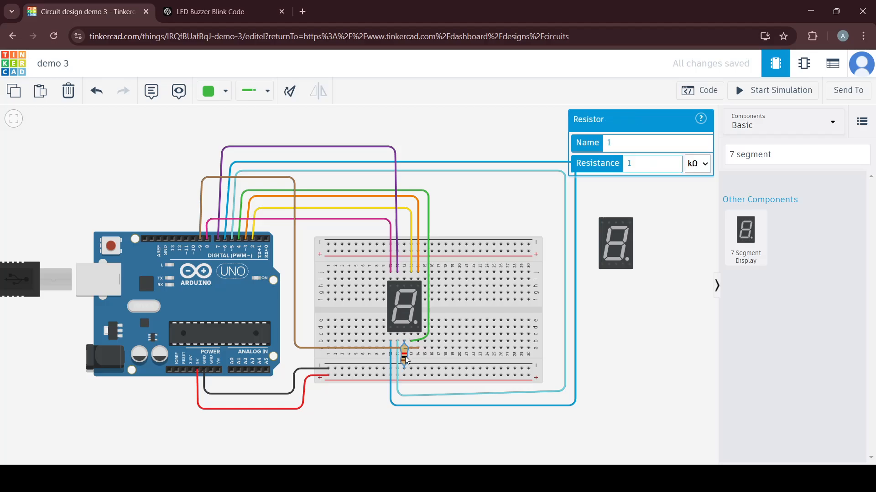
left_click(407, 317)
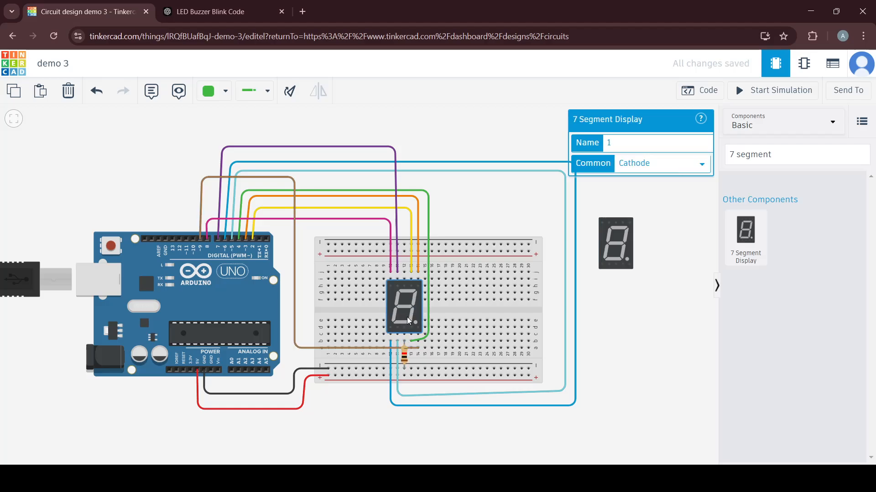
left_click(405, 360)
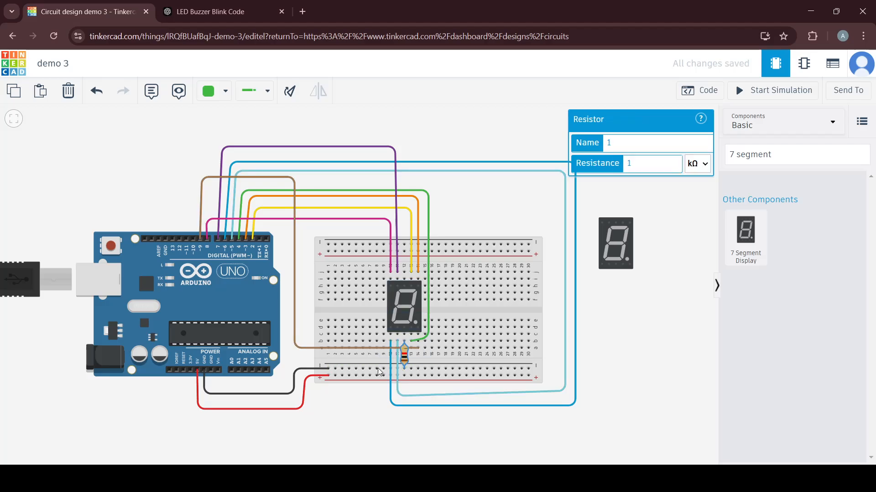
left_click(302, 372)
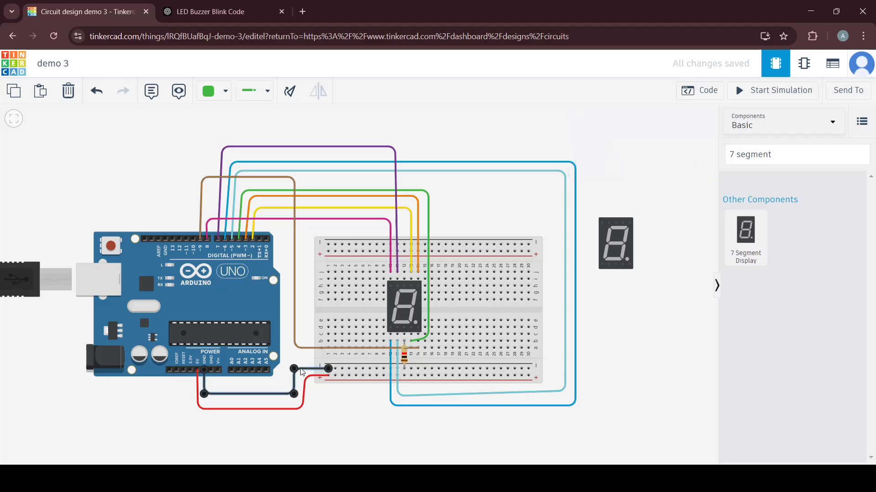
left_click(620, 411)
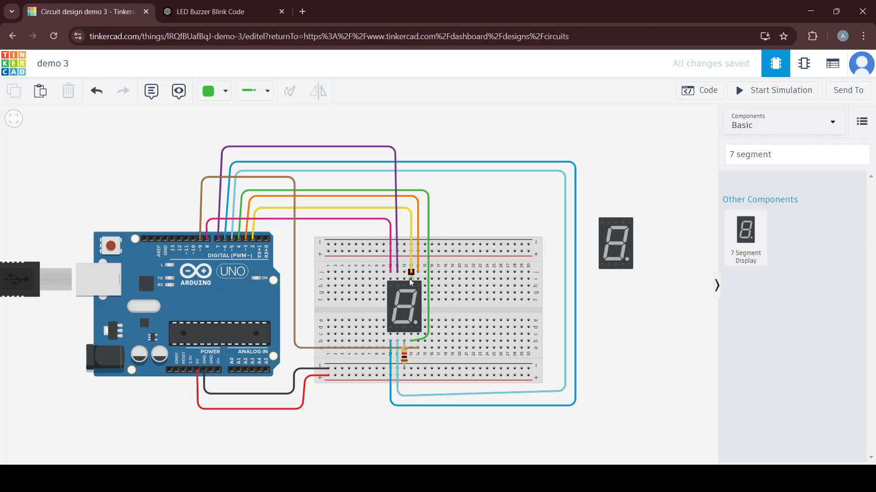
- Examine the coloured wires one by one from the Arduino's digital pins 2 to 9 to the breadboard's seven-segment display
left_click(411, 221)
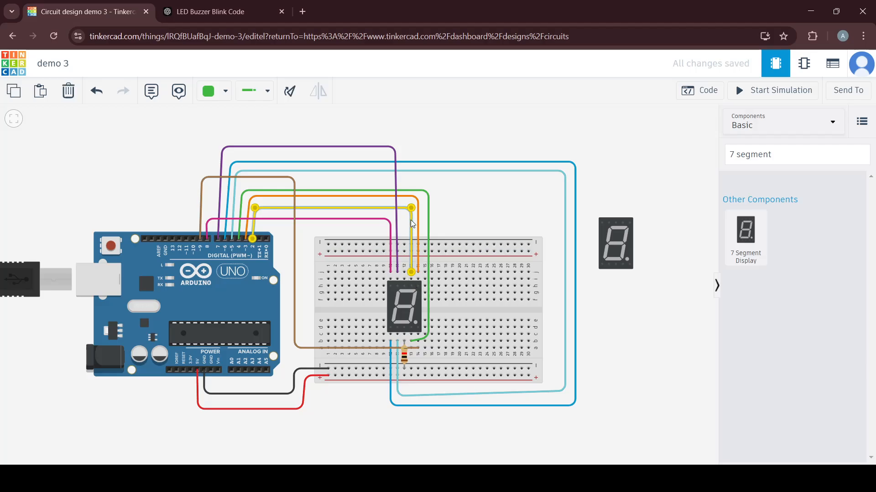
left_click(420, 288)
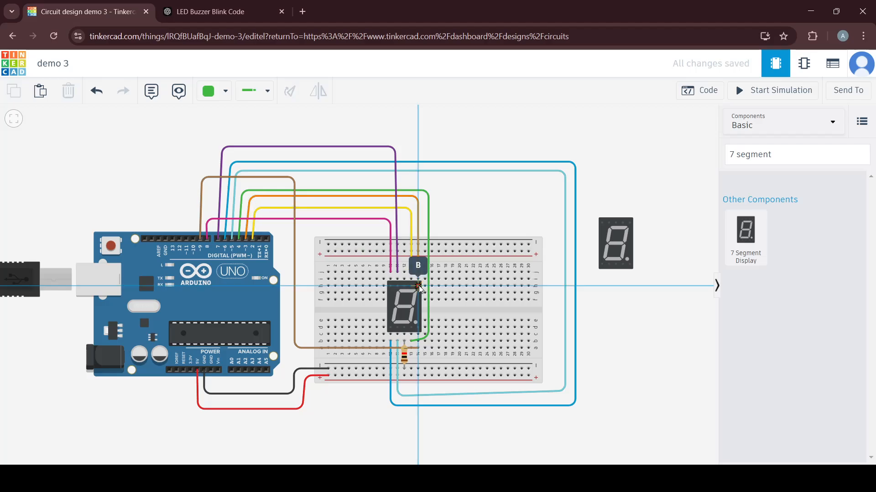
left_click(418, 235)
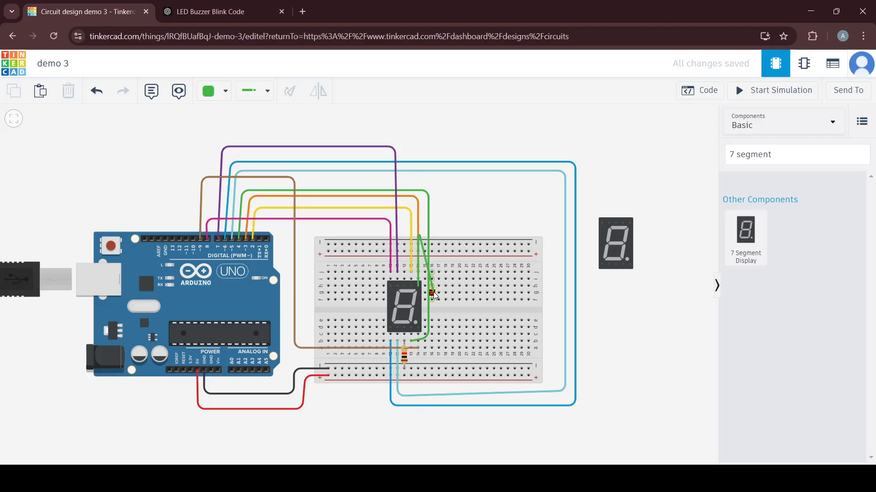
left_click(419, 233)
left_click(418, 228)
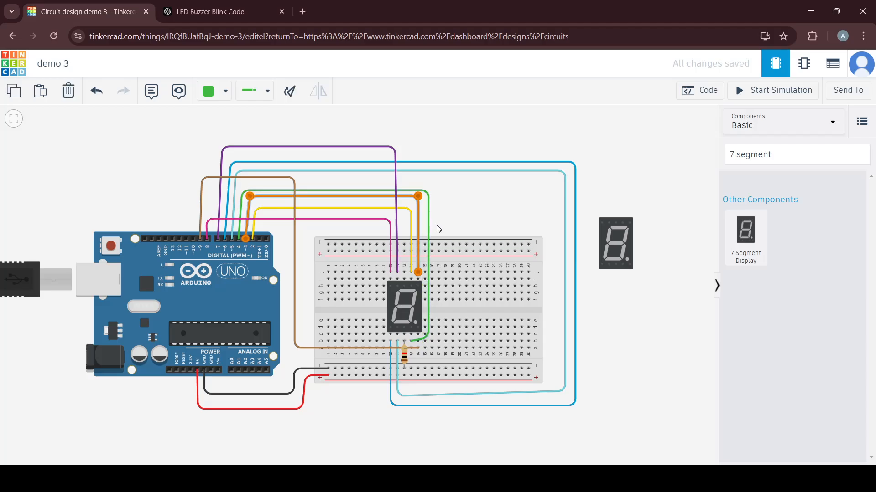
left_click(428, 224)
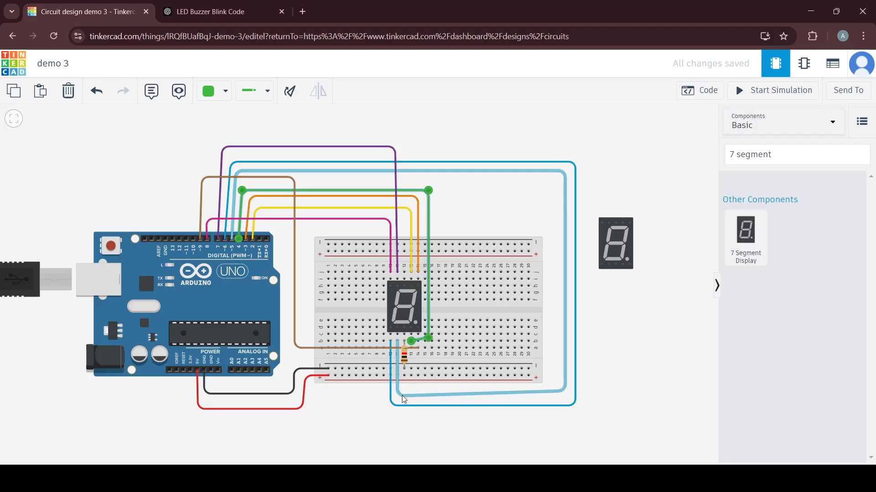
left_click(391, 398)
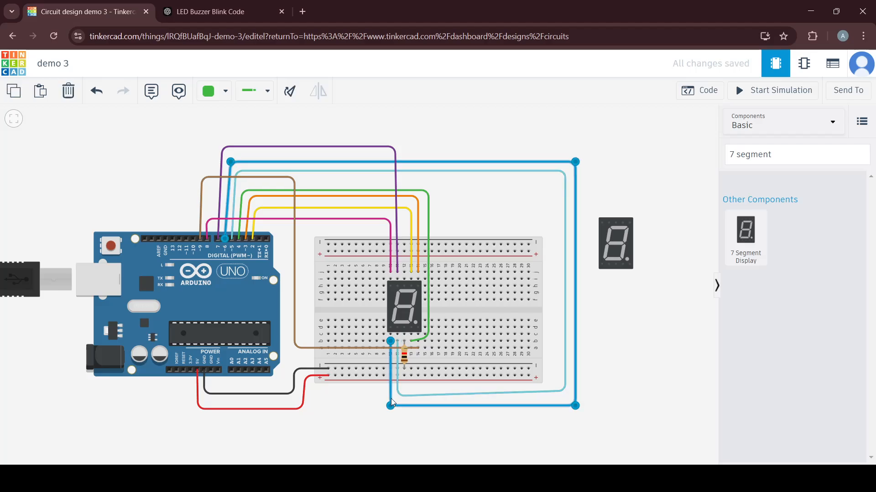
left_click(397, 220)
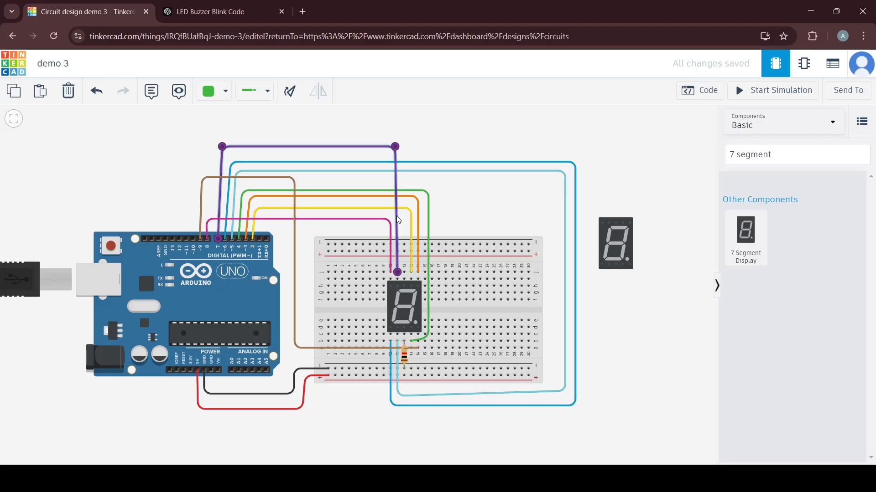
left_click(378, 220)
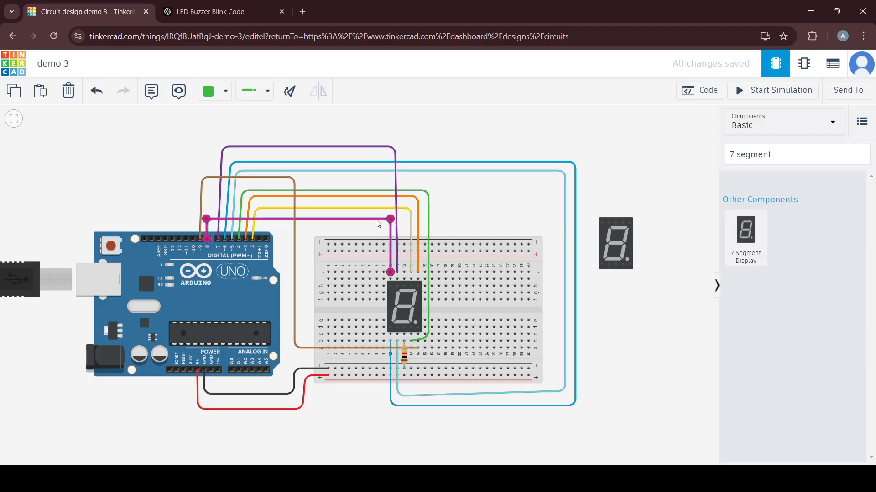
left_click(295, 261)
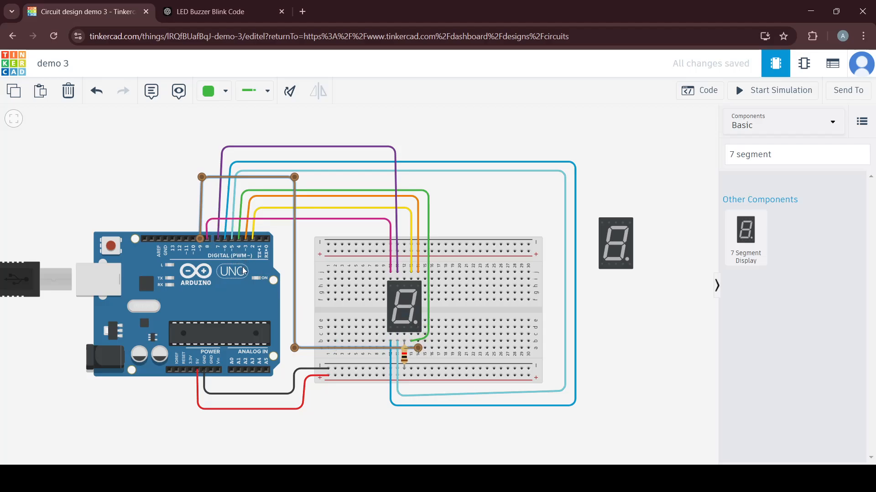
- Delete the spare, unwired seven-segment display beside the breadboard
left_click(623, 382)
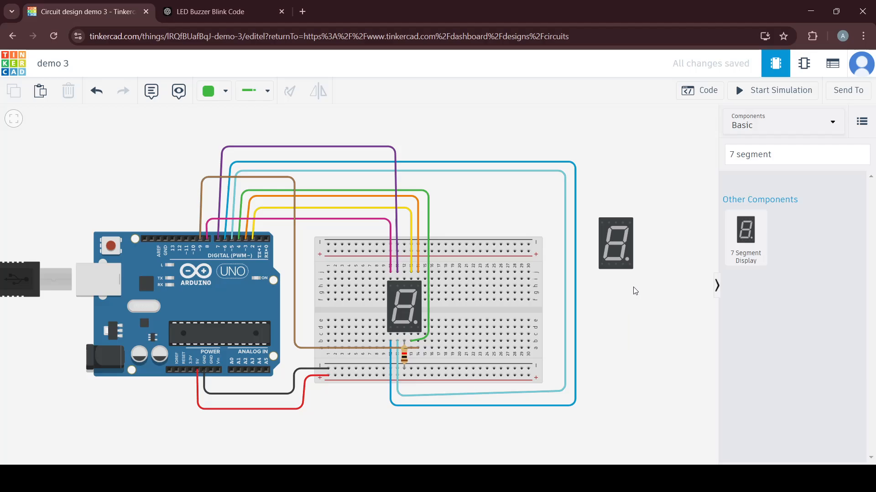
left_click(608, 248)
key("Delete")
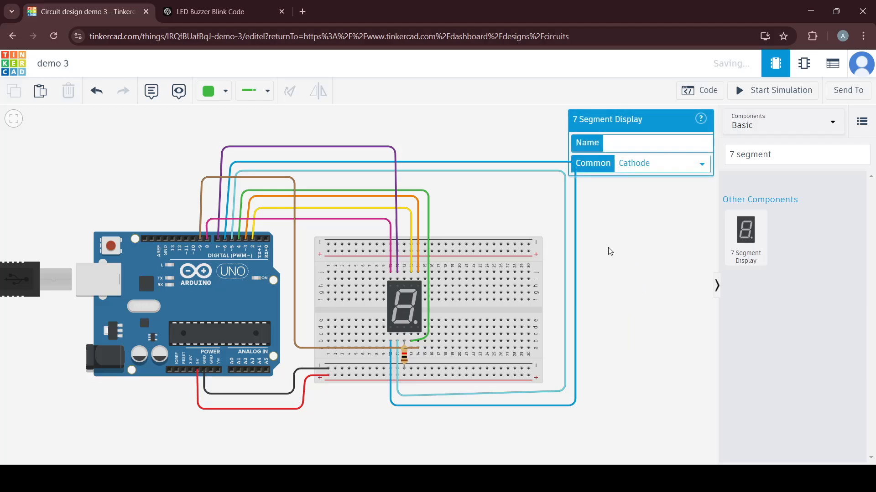
- Simulate the demo 3 circuit to watch the digits on the seven-segment display, and stop the simulation
left_click(768, 96)
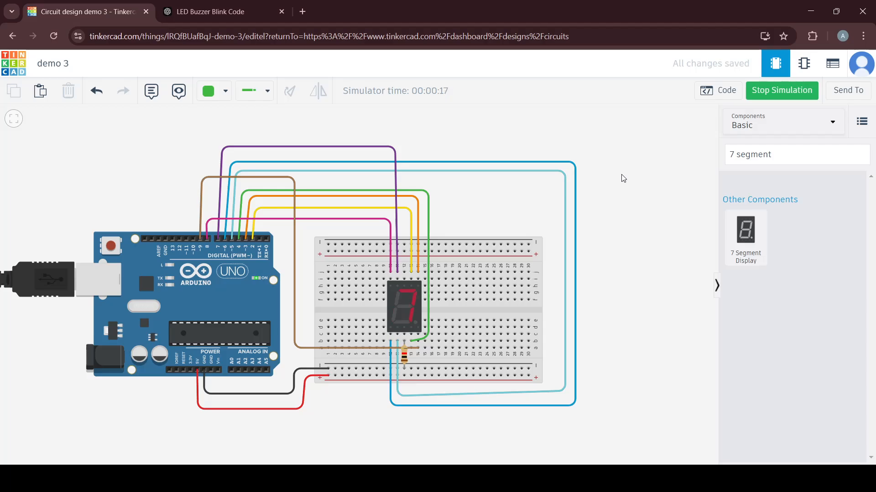
left_click(791, 99)
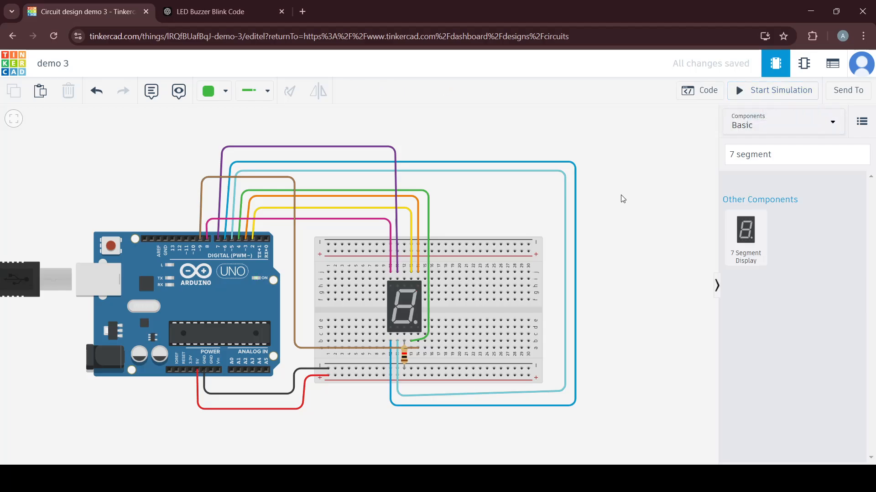